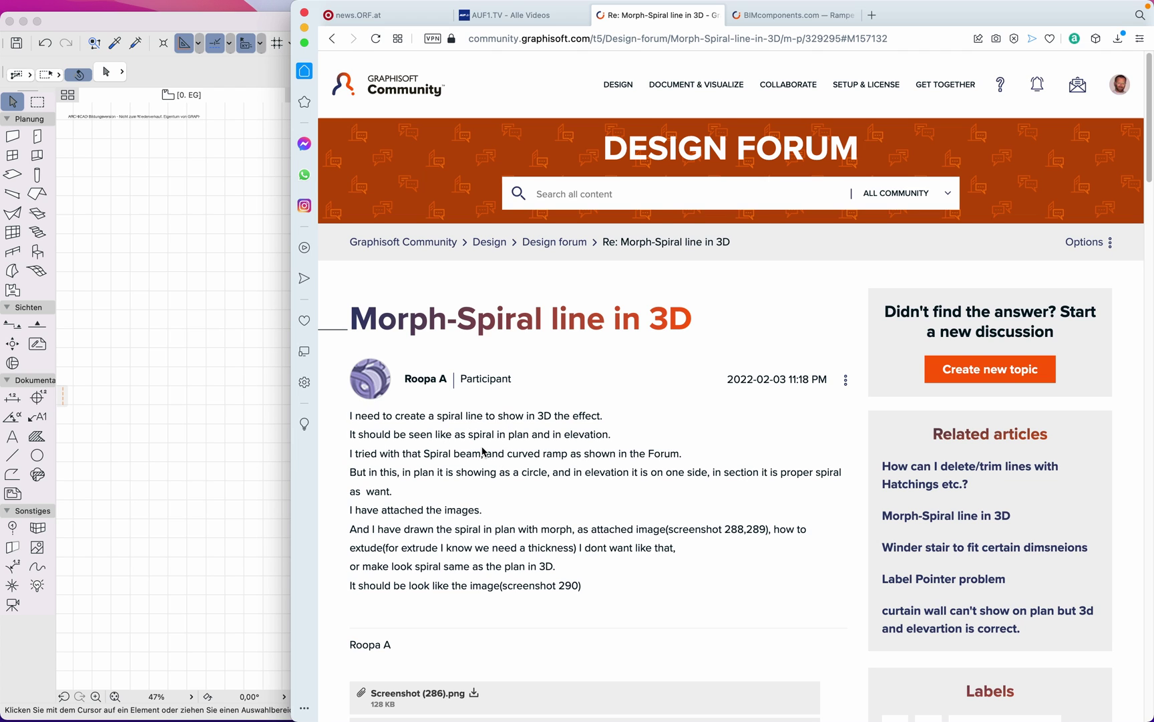
# Step: Scroll the 'Morph-Spiral line in 3D' thread to the reply with the bimcomponents.com ramp GDL link
pyautogui.scroll(-3, 483, 459)
pyautogui.scroll(2, 482, 459)
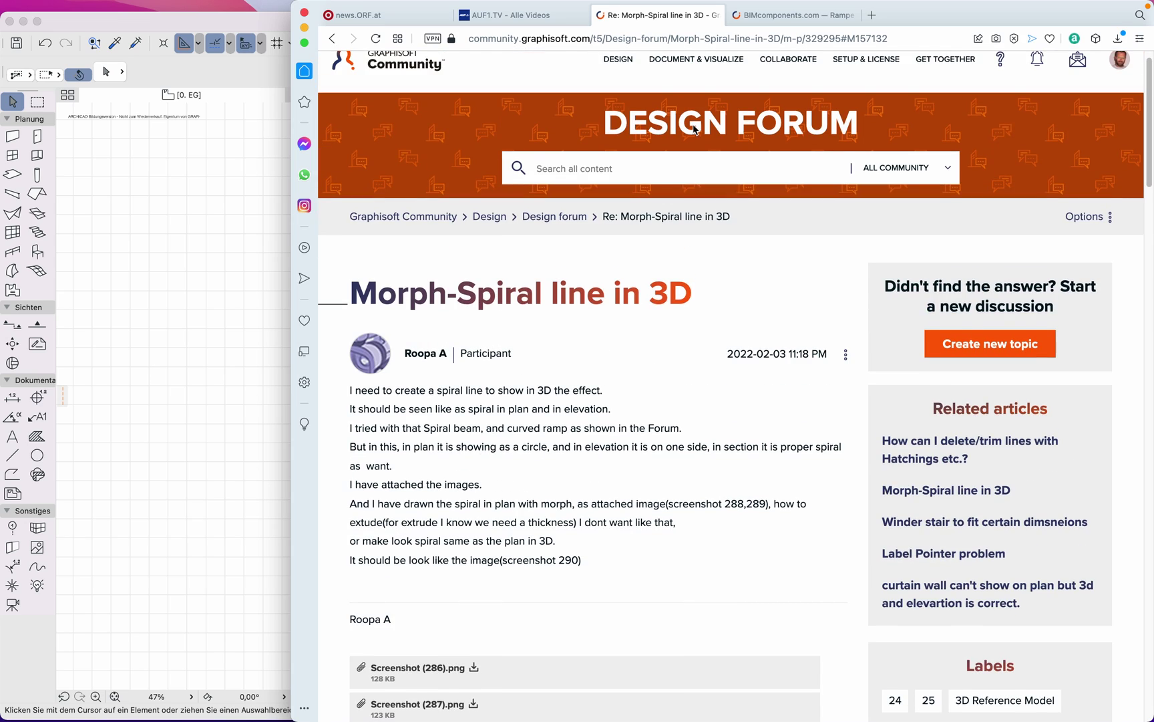
pyautogui.scroll(-15, 622, 391)
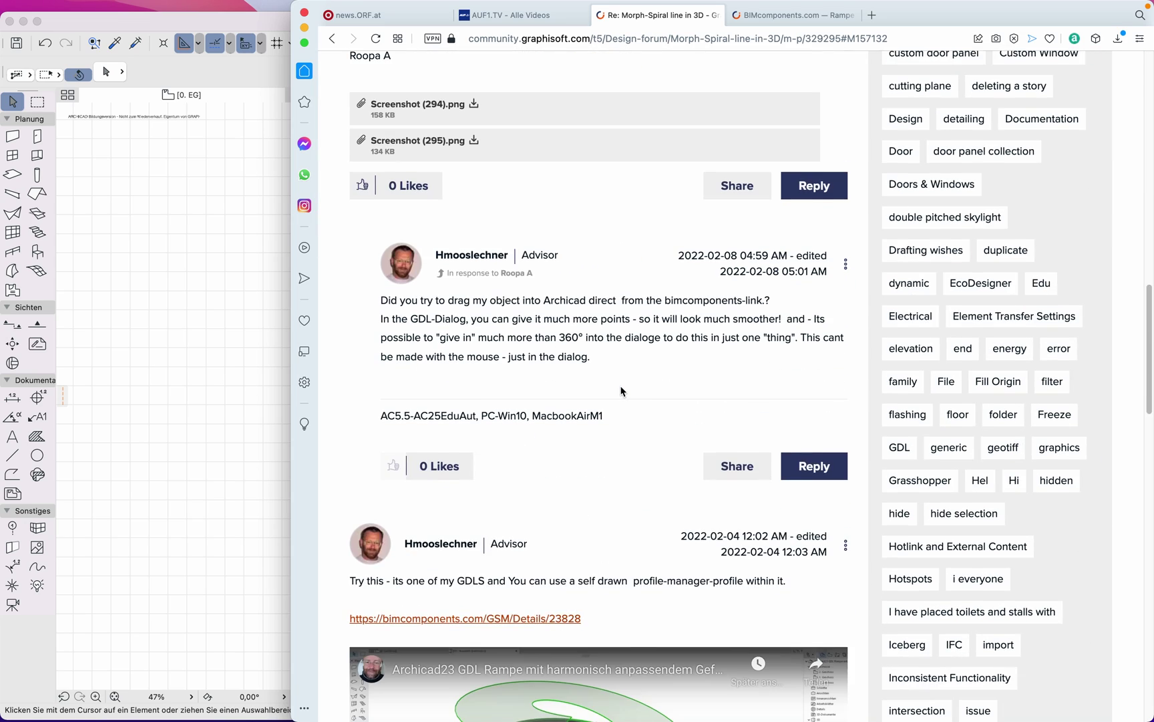
pyautogui.scroll(-3, 557, 596)
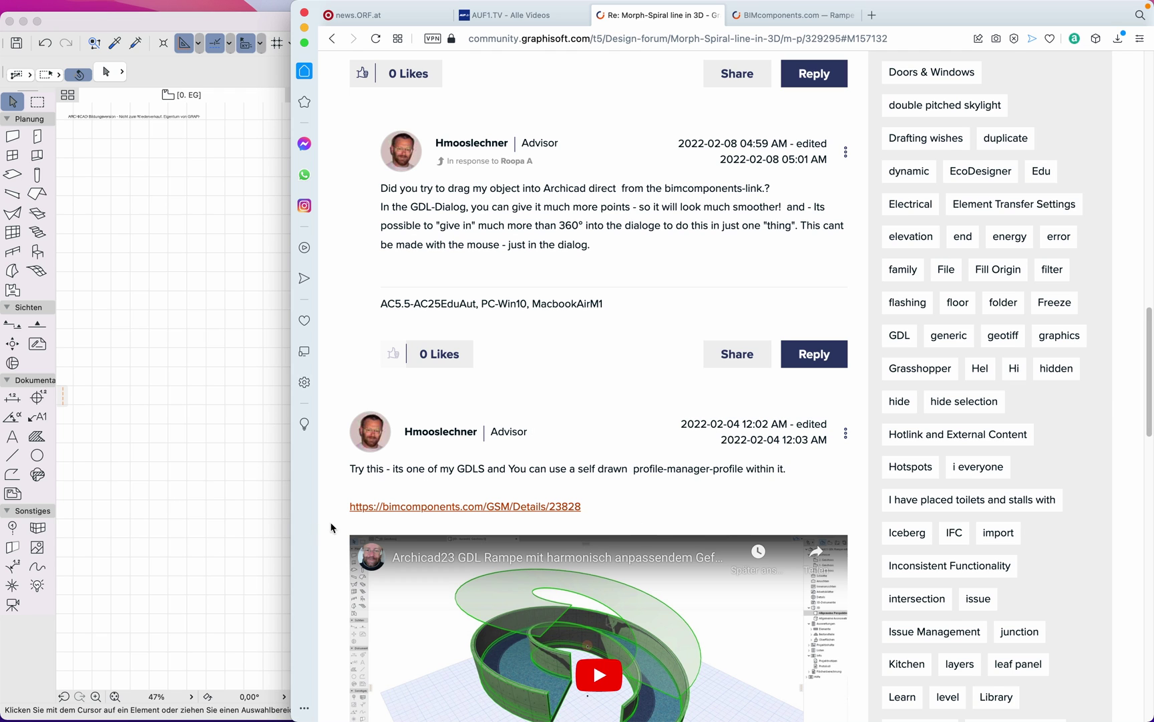
# Step: Drag the harmonic-slope ramp from its BIMcomponents.com details page into the ARCHICAD floor plan
pyautogui.click(793, 19)
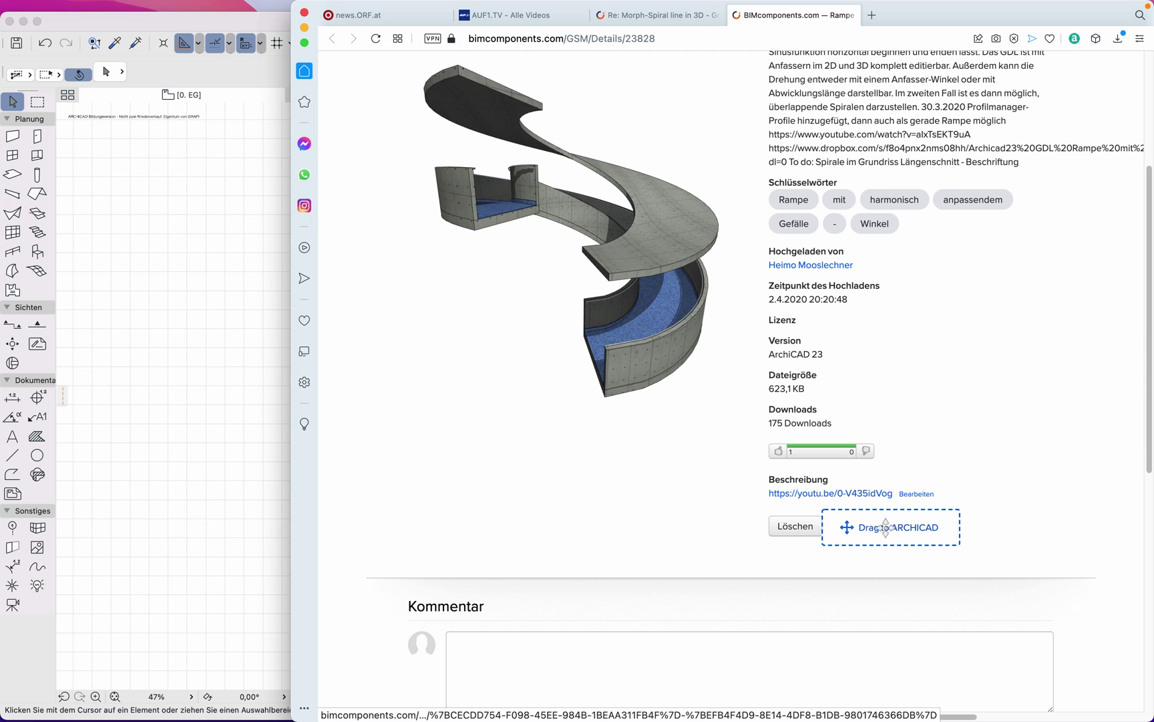
pyautogui.moveTo(889, 528); pyautogui.dragTo(223, 433)
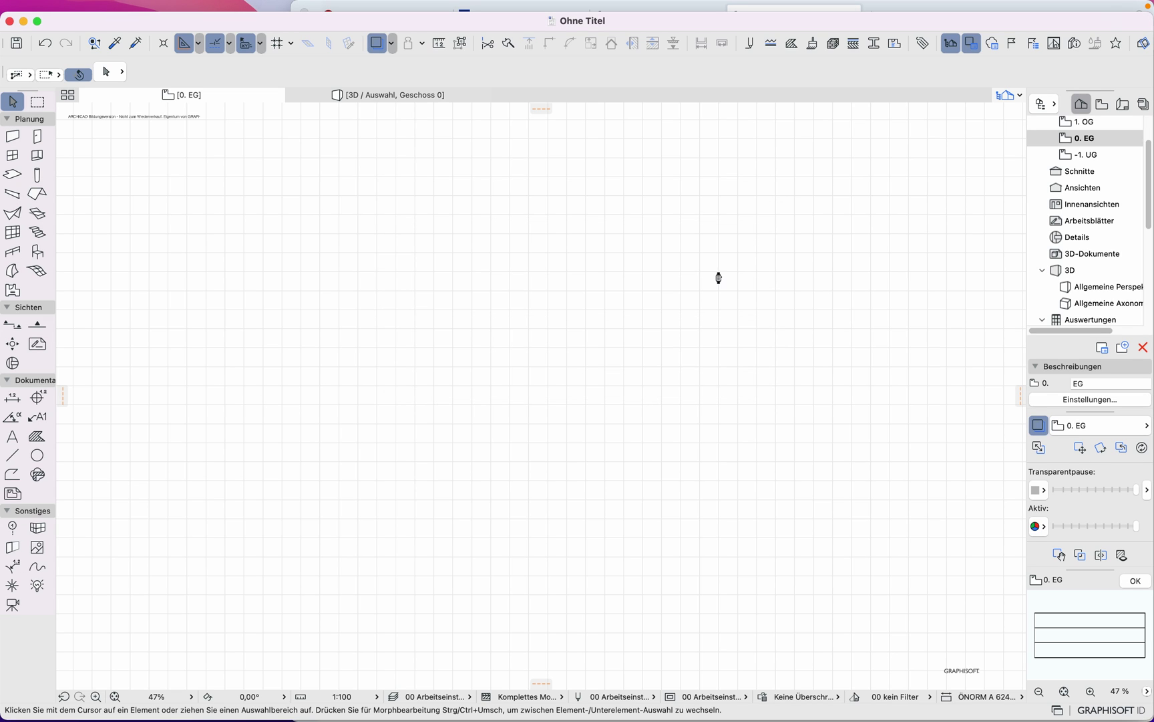
# Step: Place the downloaded ramp object on the ground-floor plan and select it
pyautogui.click(718, 276)
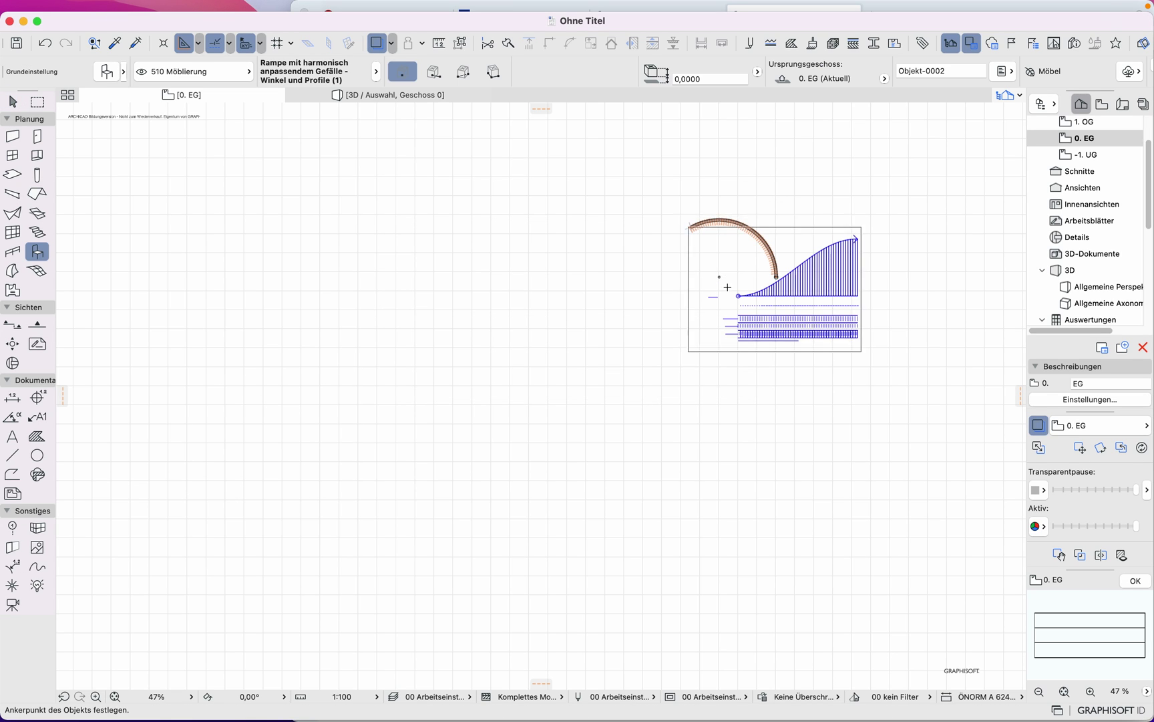
pyautogui.click(12, 102)
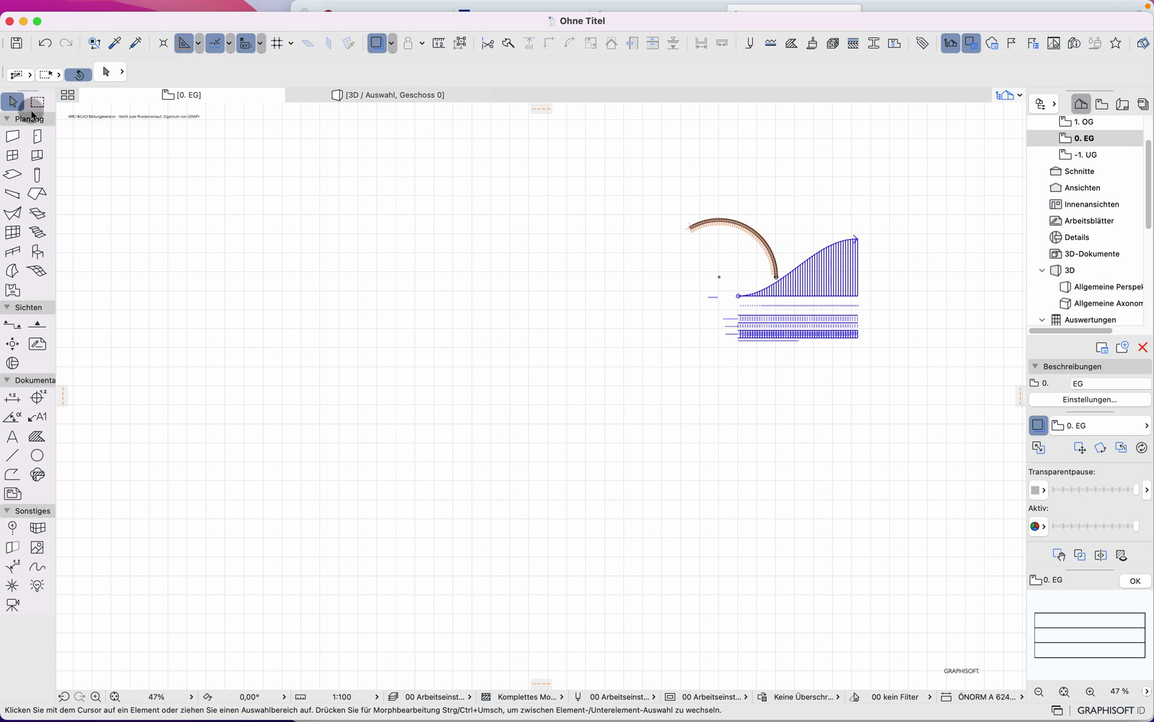
pyautogui.click(751, 299)
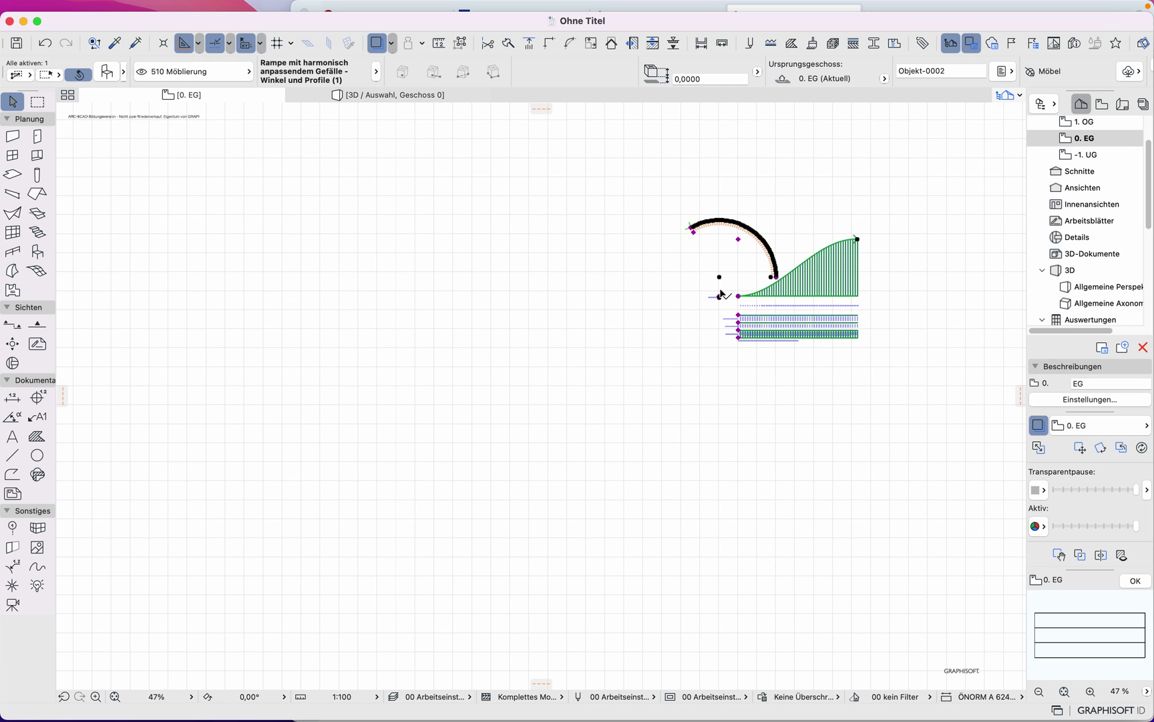
pyautogui.scroll(5, 758, 245)
pyautogui.scroll(2, 701, 281)
pyautogui.scroll(-5, 651, 316)
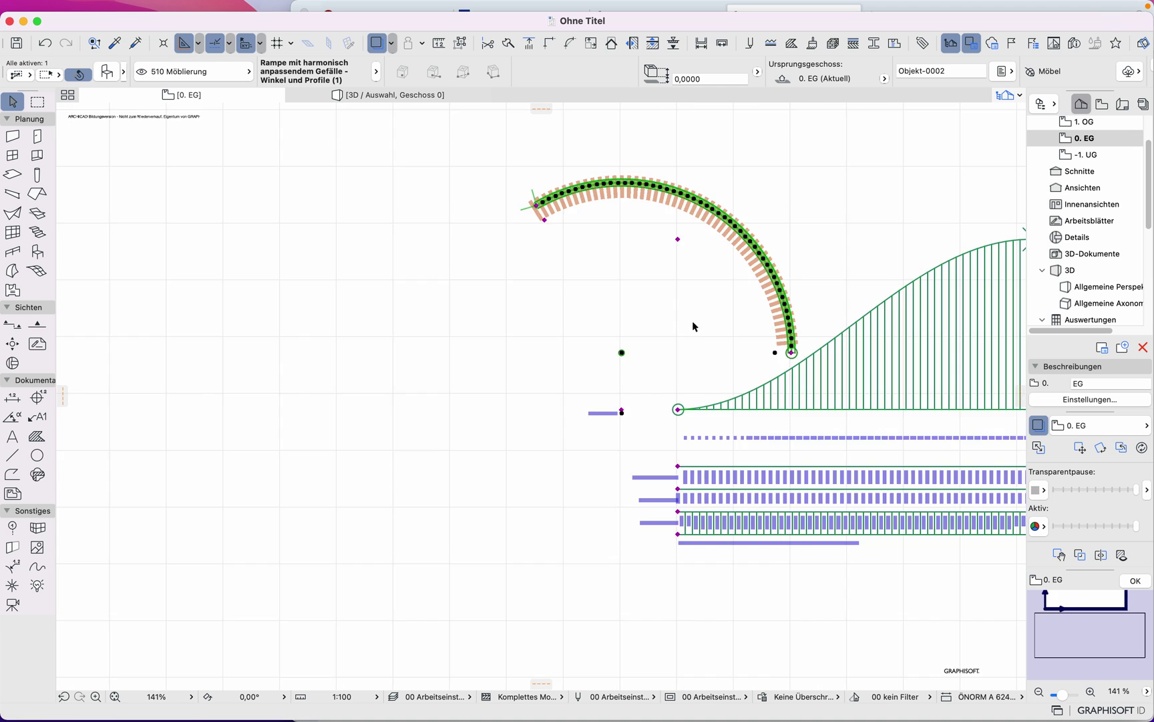
pyautogui.scroll(5, 494, 358)
pyautogui.scroll(-2, 484, 366)
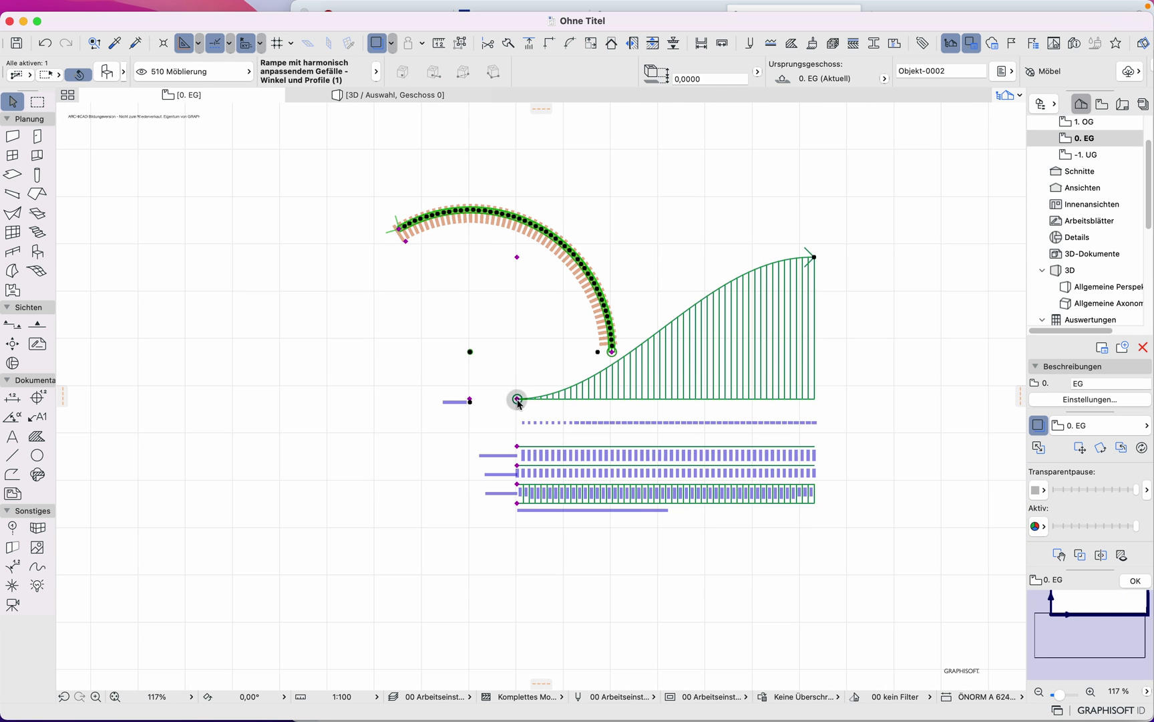
# Step: Move the ramp's profile and slope table to the right of the spiral, then reselect the ramp
pyautogui.click(517, 399)
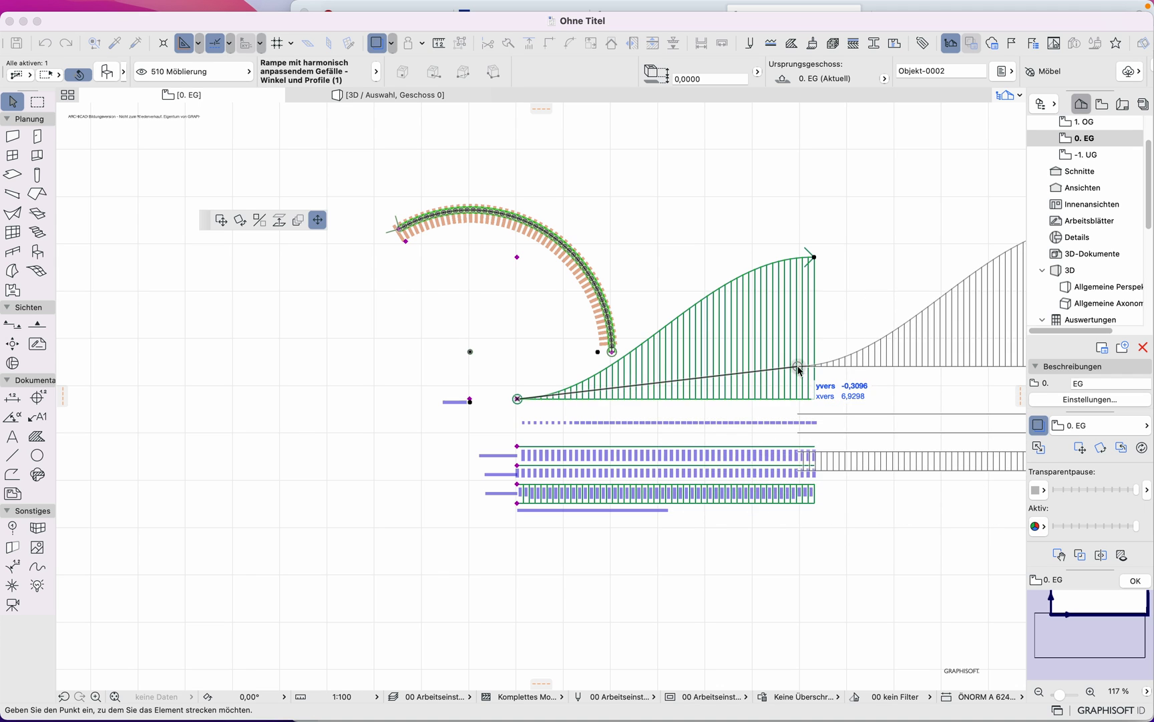
pyautogui.click(797, 366)
pyautogui.click(486, 349)
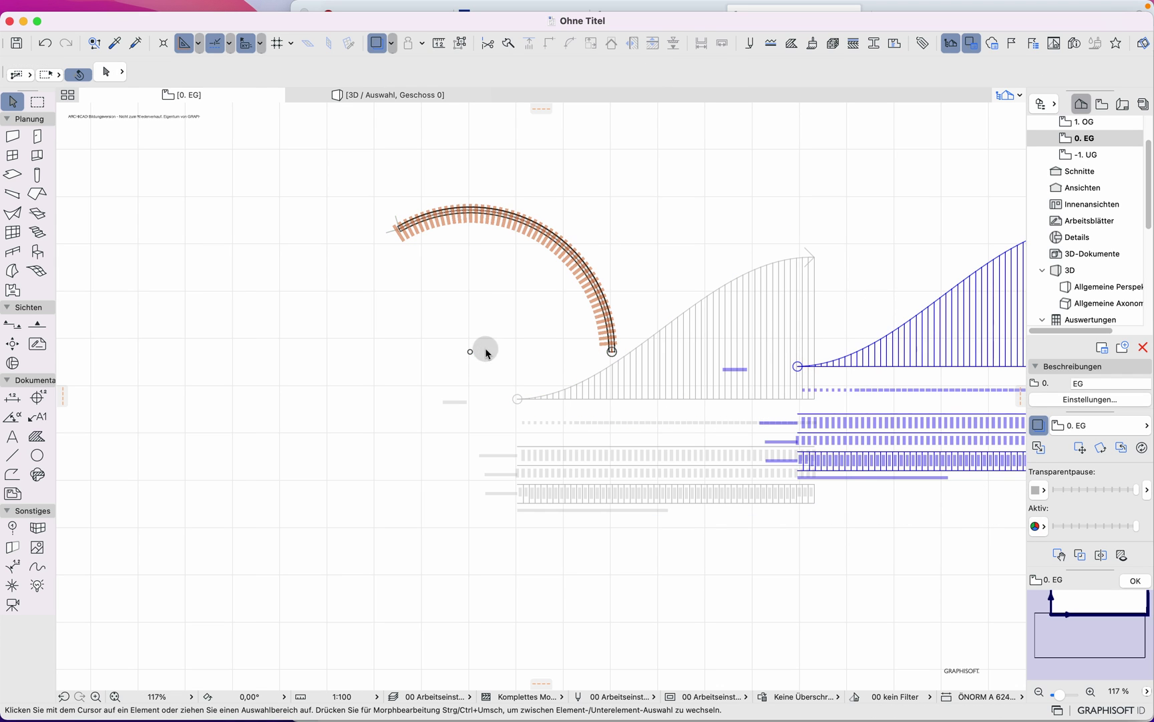
pyautogui.scroll(6, 768, 434)
pyautogui.scroll(-2, 837, 337)
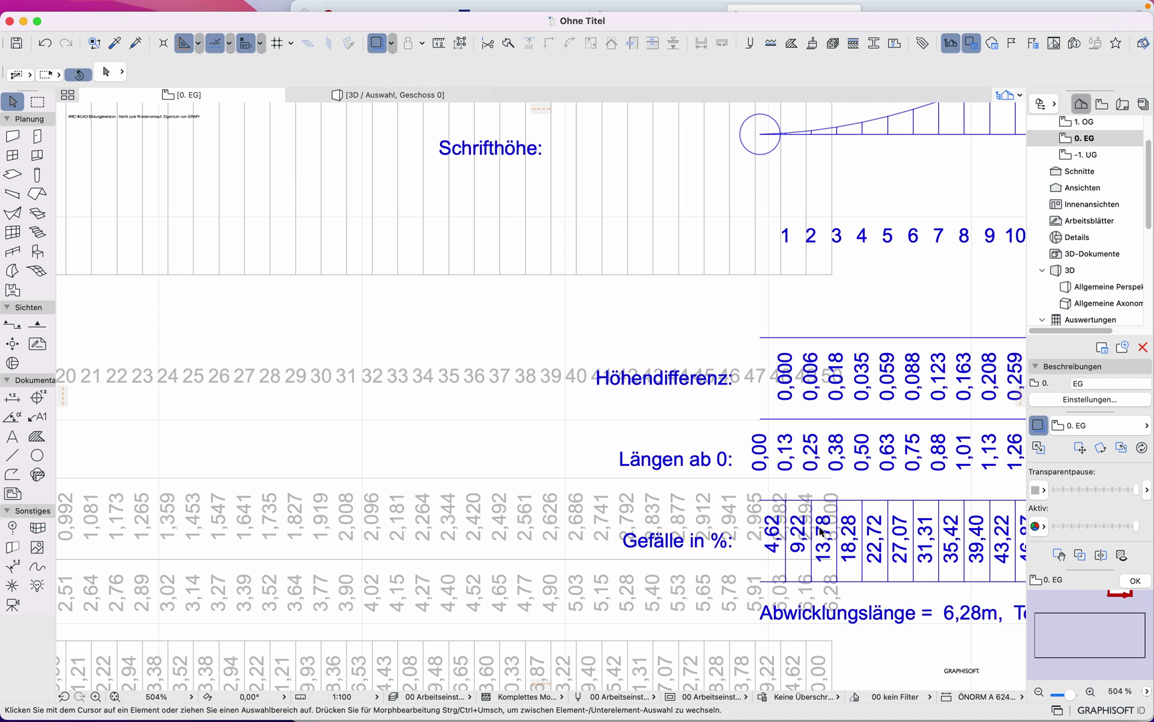
pyautogui.scroll(5, 836, 487)
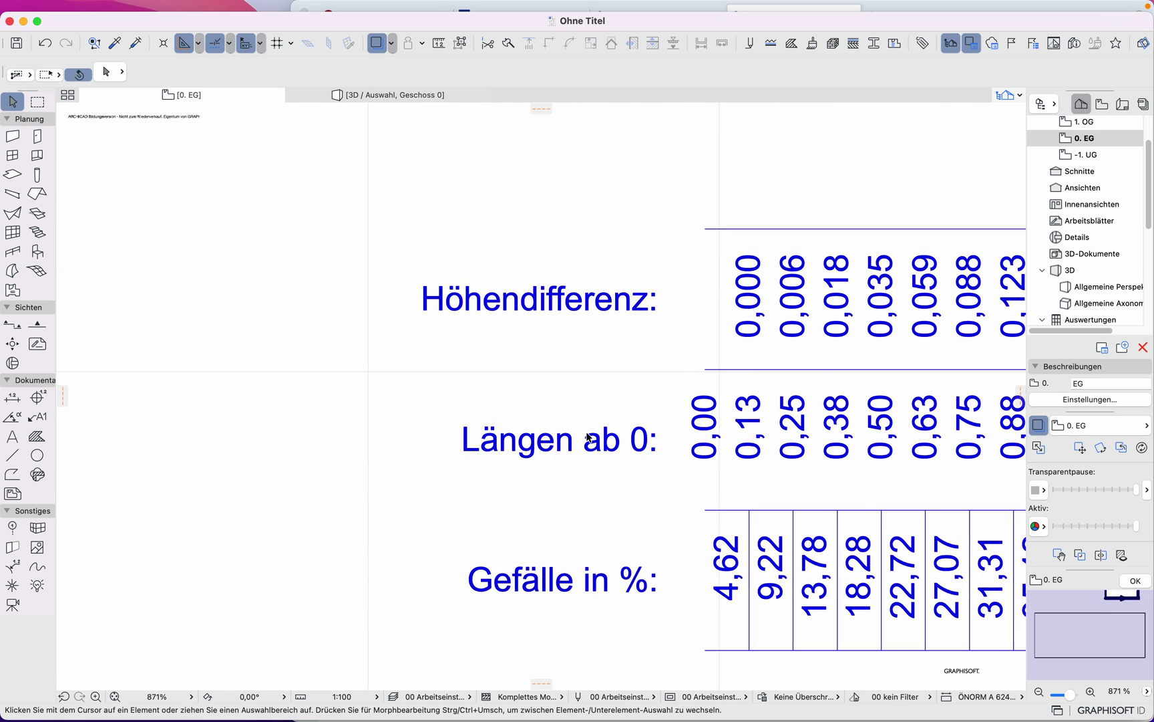
pyautogui.scroll(-10, 587, 437)
pyautogui.click(417, 346)
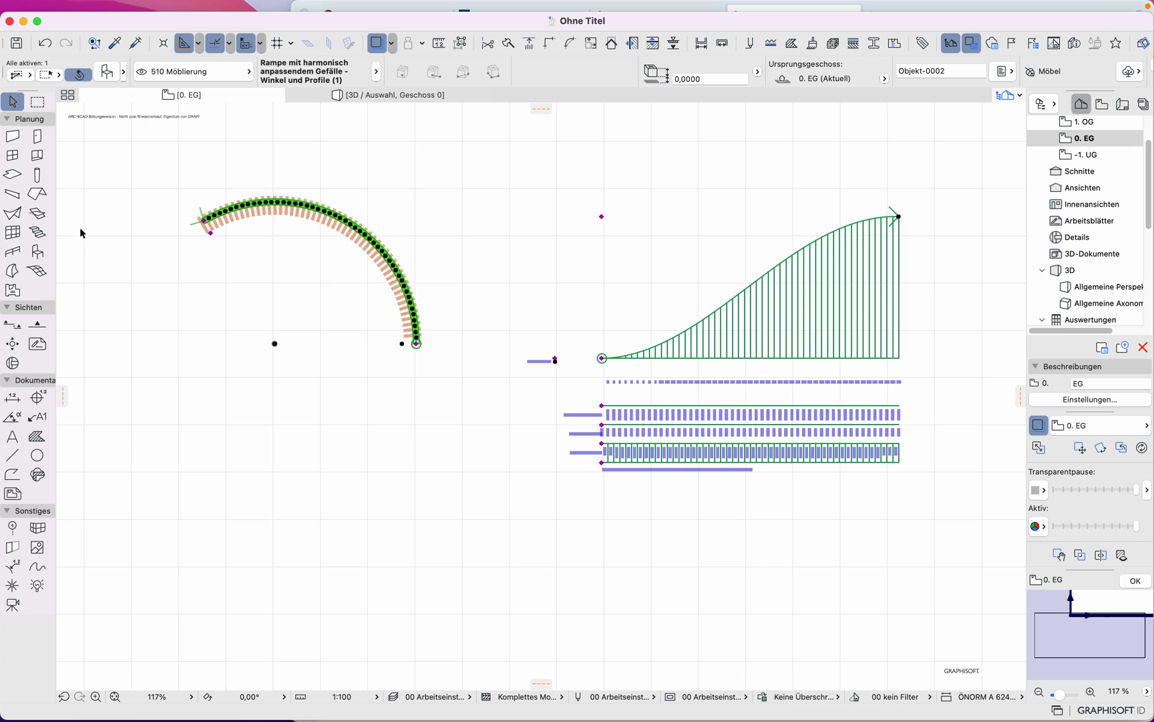
# Step: Drag the ramp's spiral hotspot so the curve tightens inward
pyautogui.hscroll(-5, 359, 286)
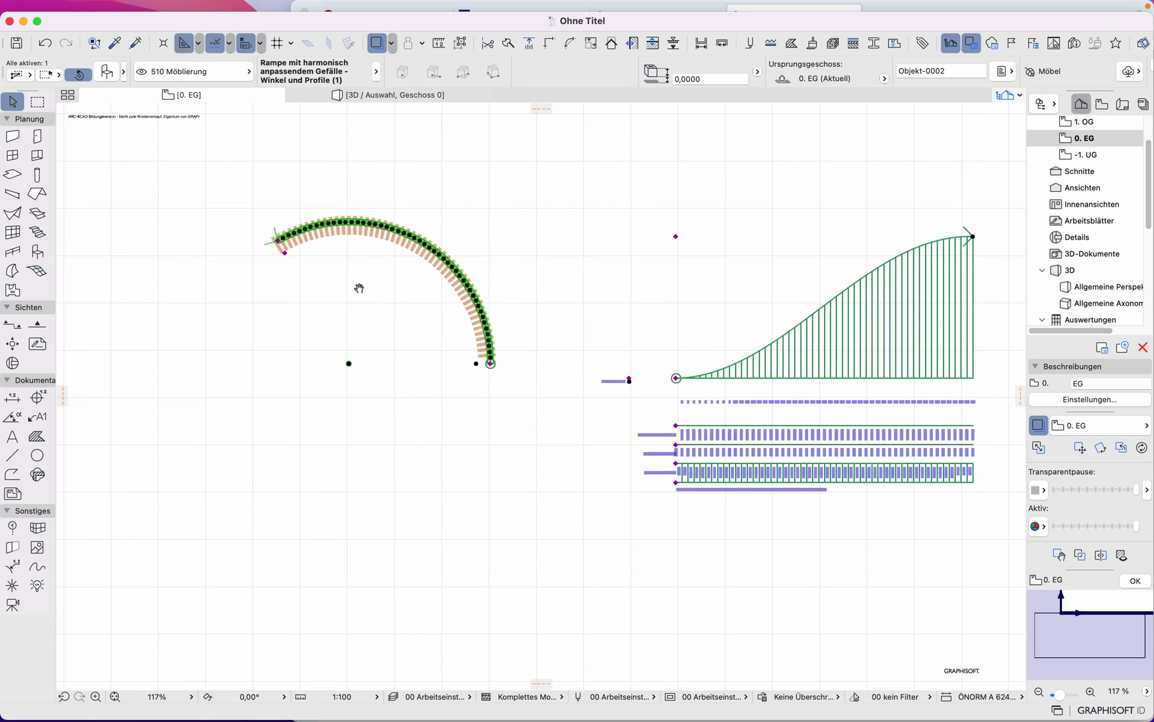
pyautogui.scroll(3, 430, 322)
pyautogui.scroll(5, 446, 343)
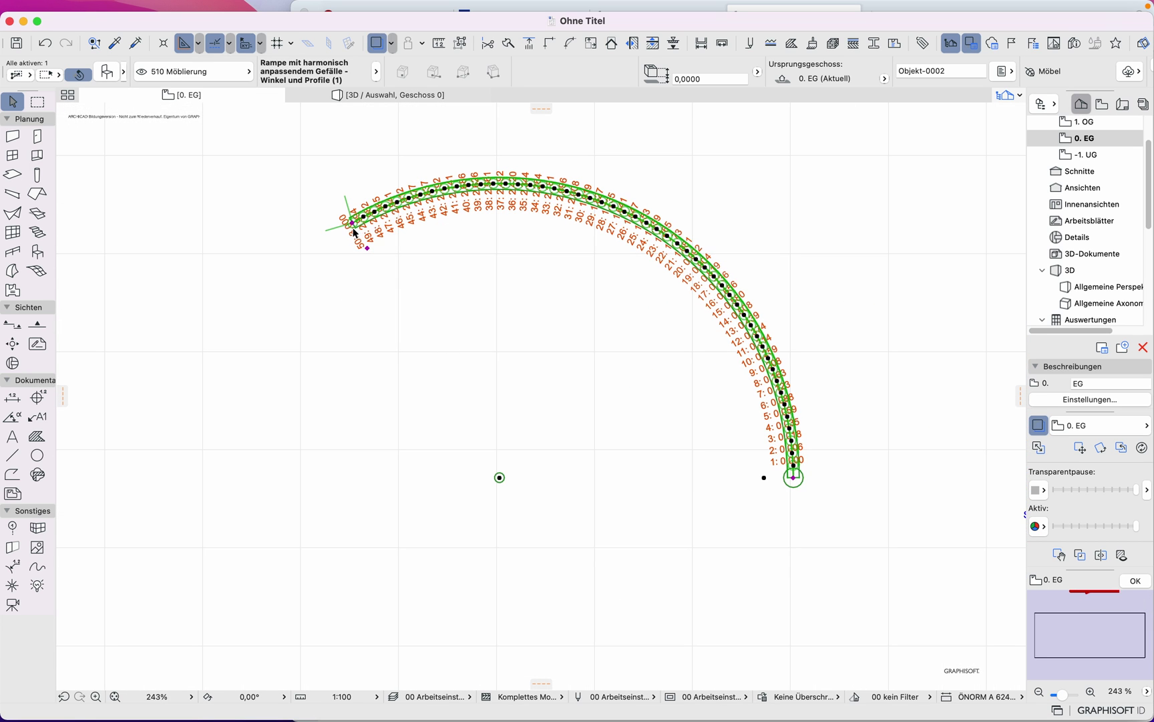
pyautogui.click(351, 223)
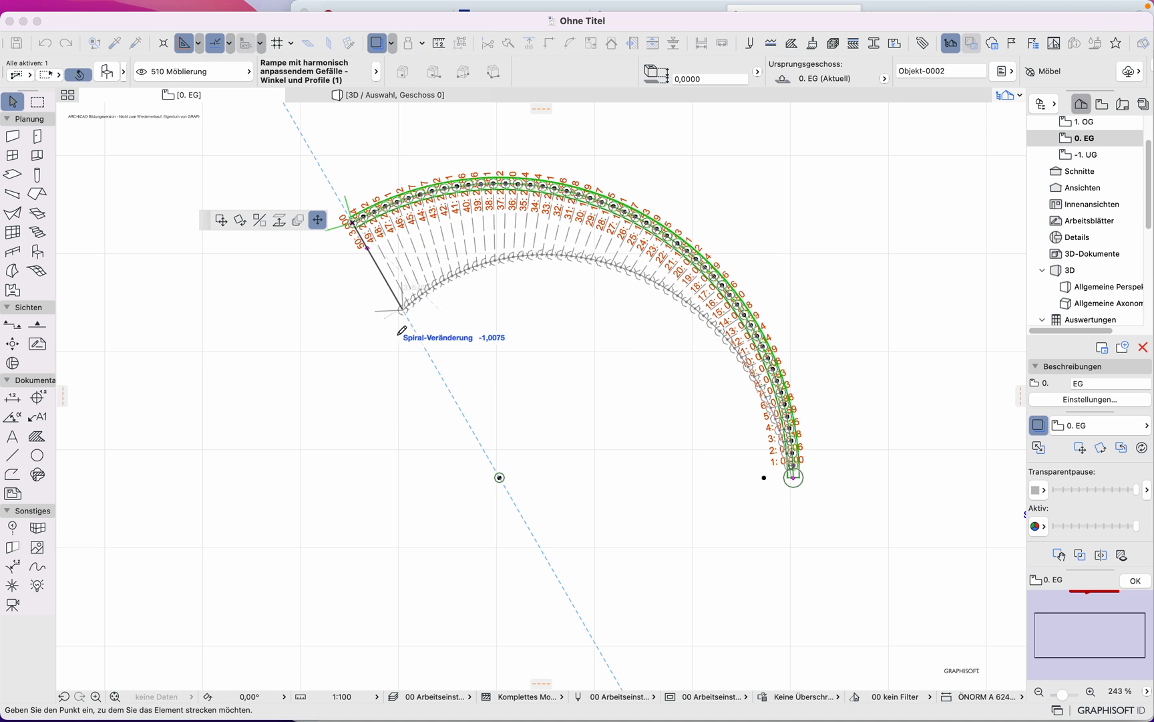
pyautogui.click(447, 399)
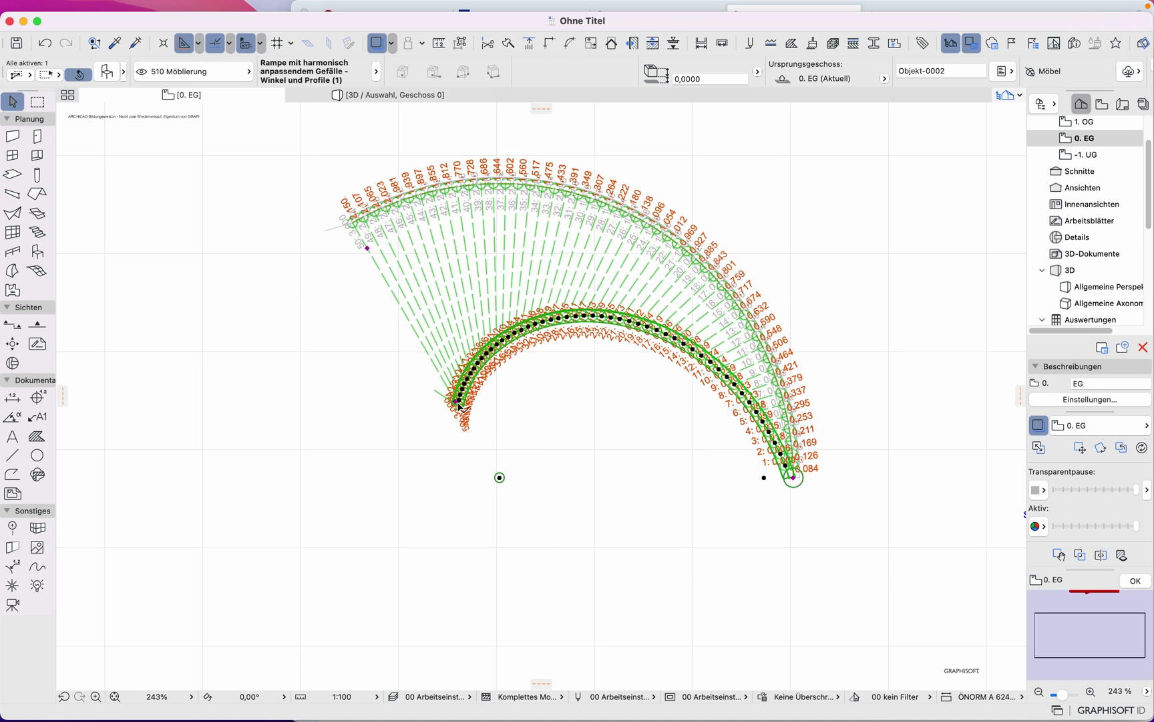
# Step: Extend the ramp's Winkel A sweep to about 352.81° and open its object settings
pyautogui.click(366, 248)
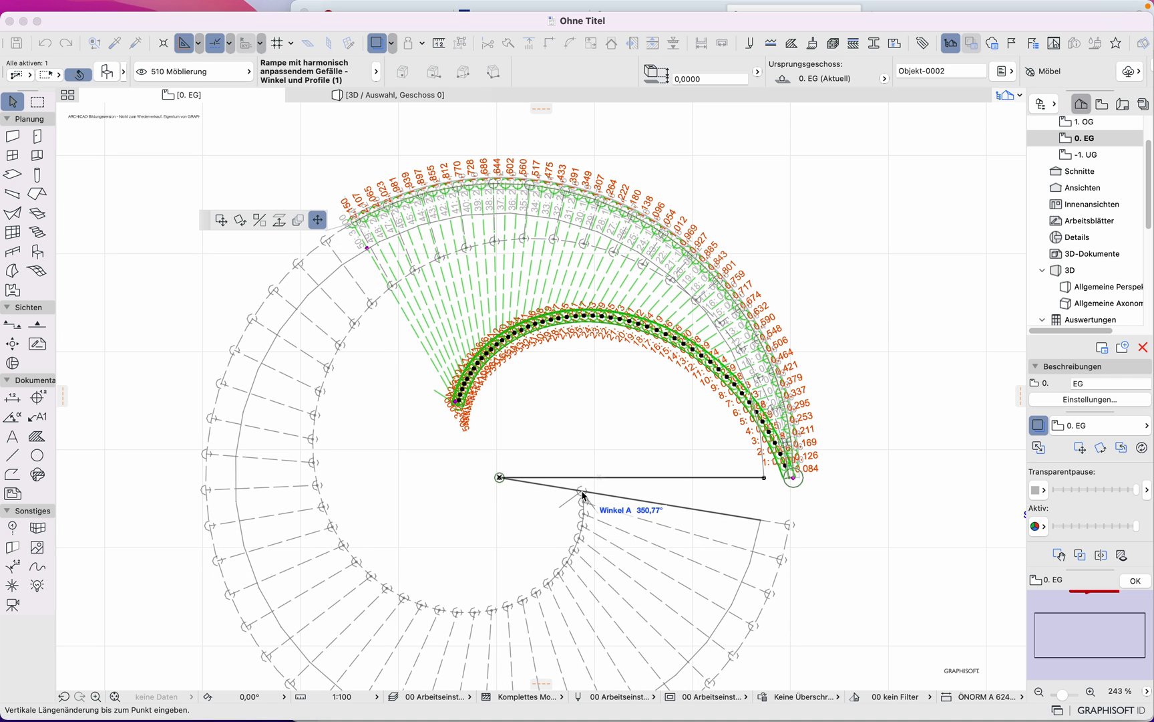
pyautogui.click(584, 495)
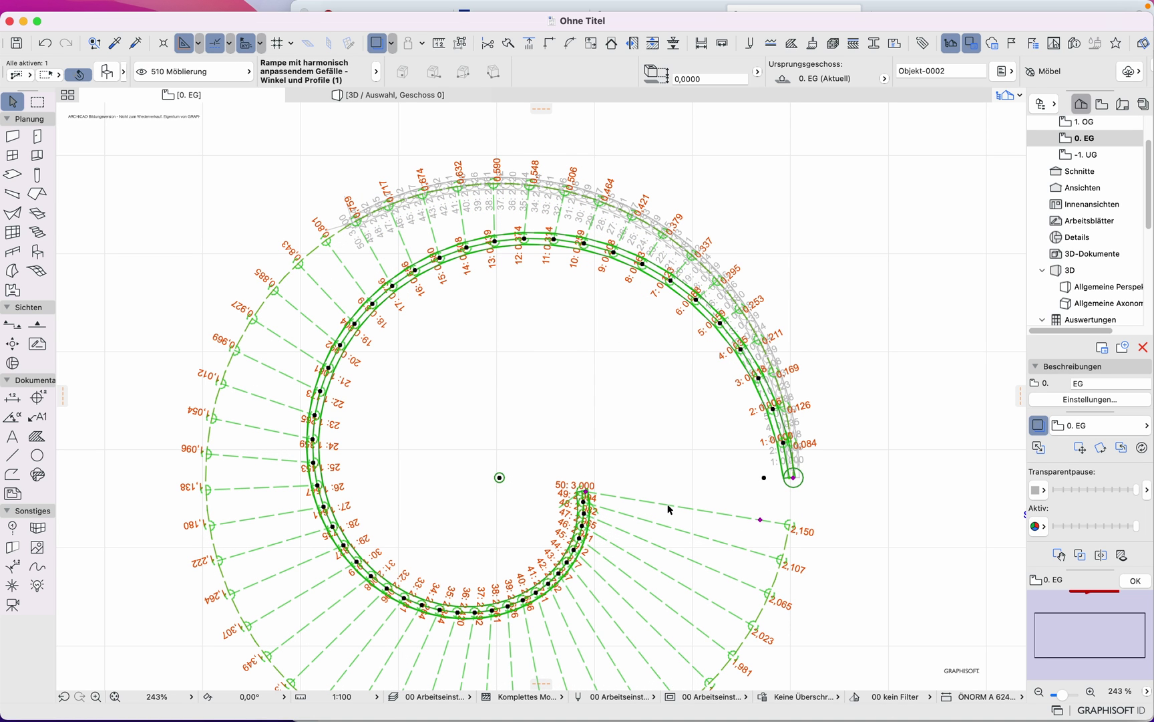
pyautogui.click(761, 520)
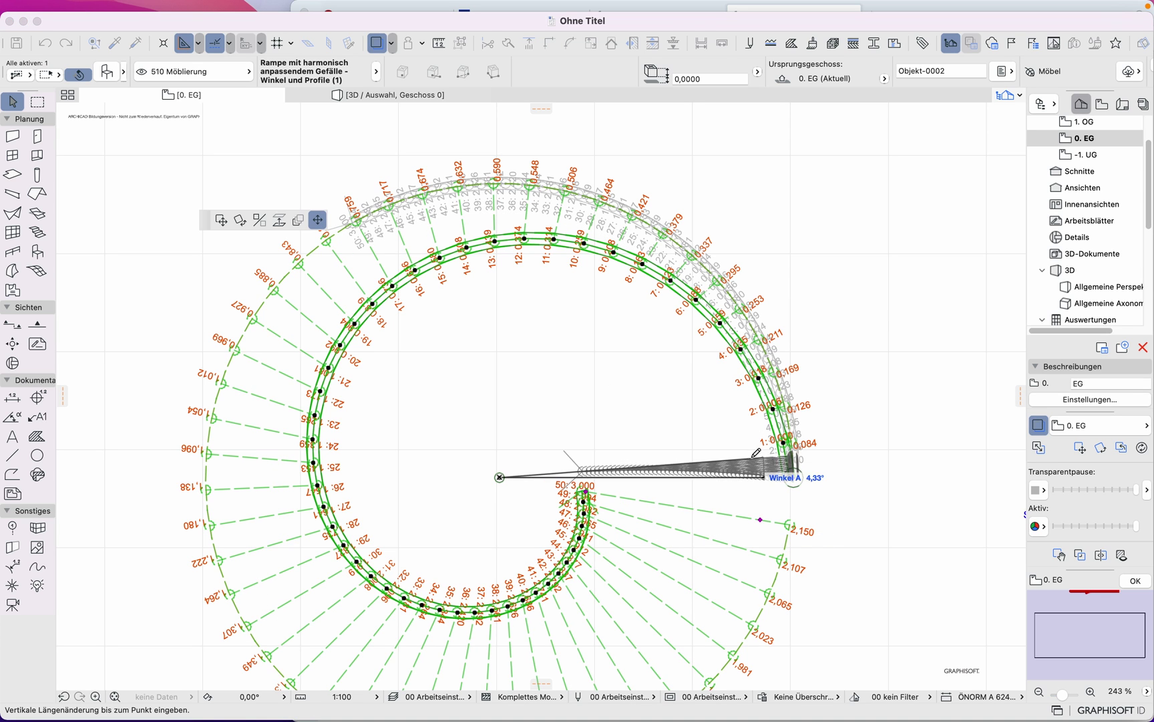
pyautogui.click(763, 513)
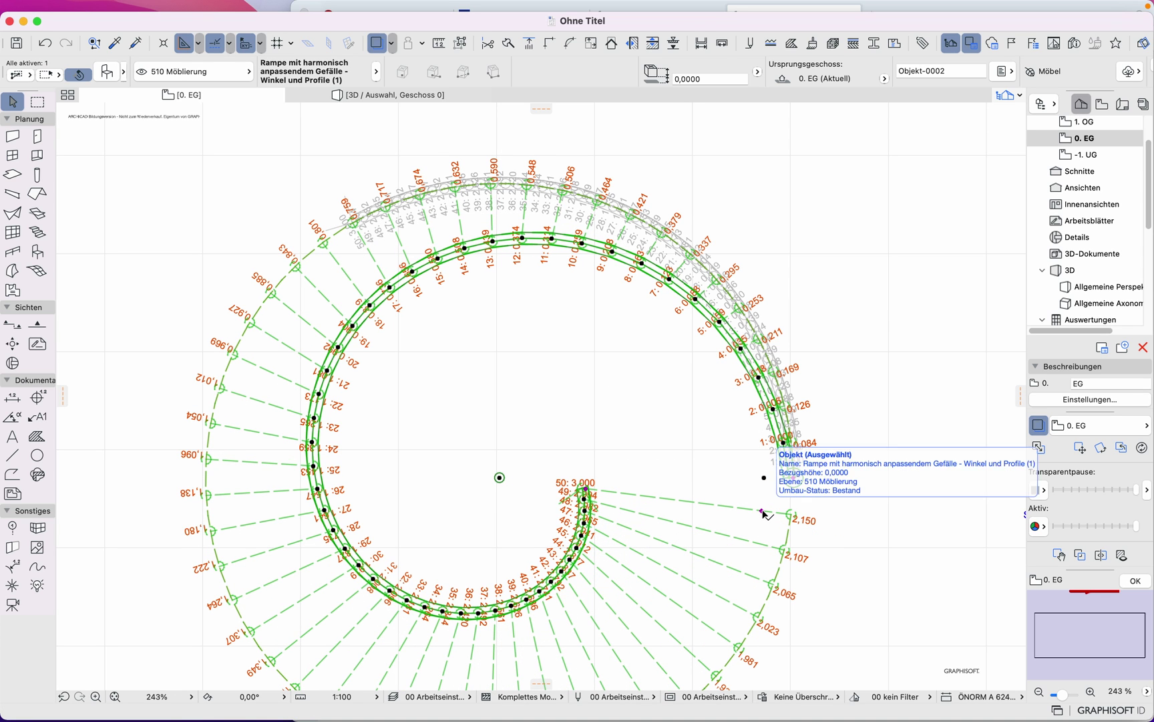
pyautogui.doubleClick(765, 515)
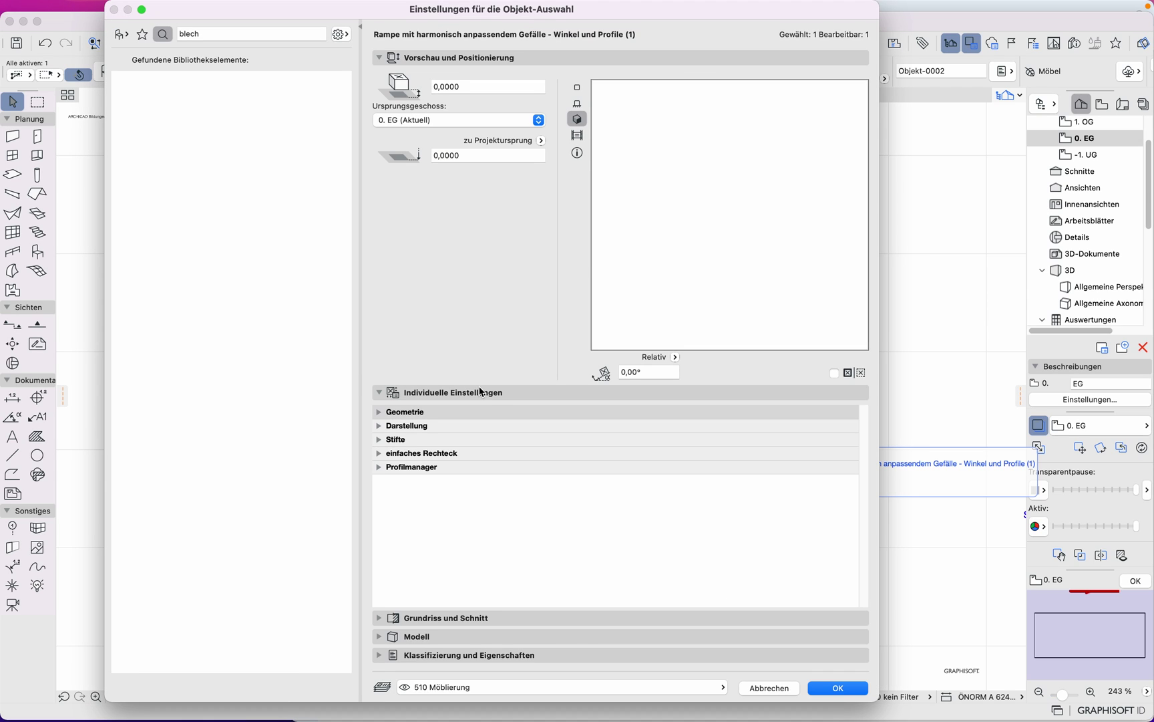
# Step: In the Geometrie parameters, set Winkel A to 12000 and Auflösung to 1000, then confirm
pyautogui.click(378, 413)
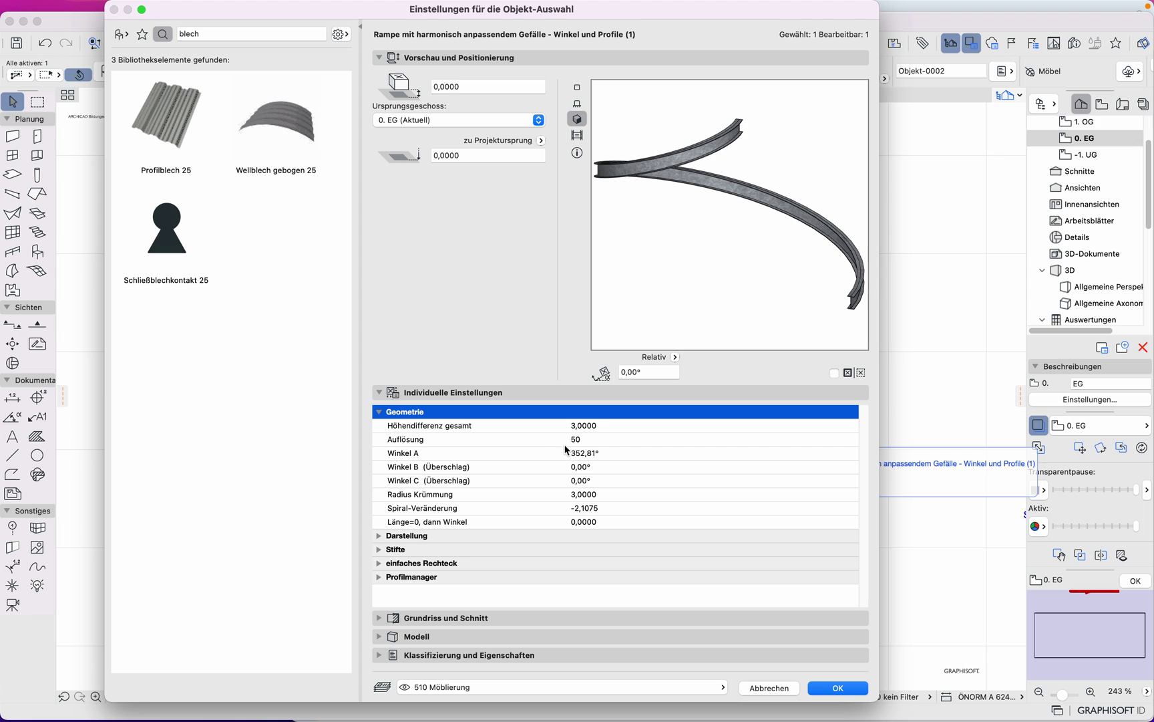
pyautogui.click(592, 453)
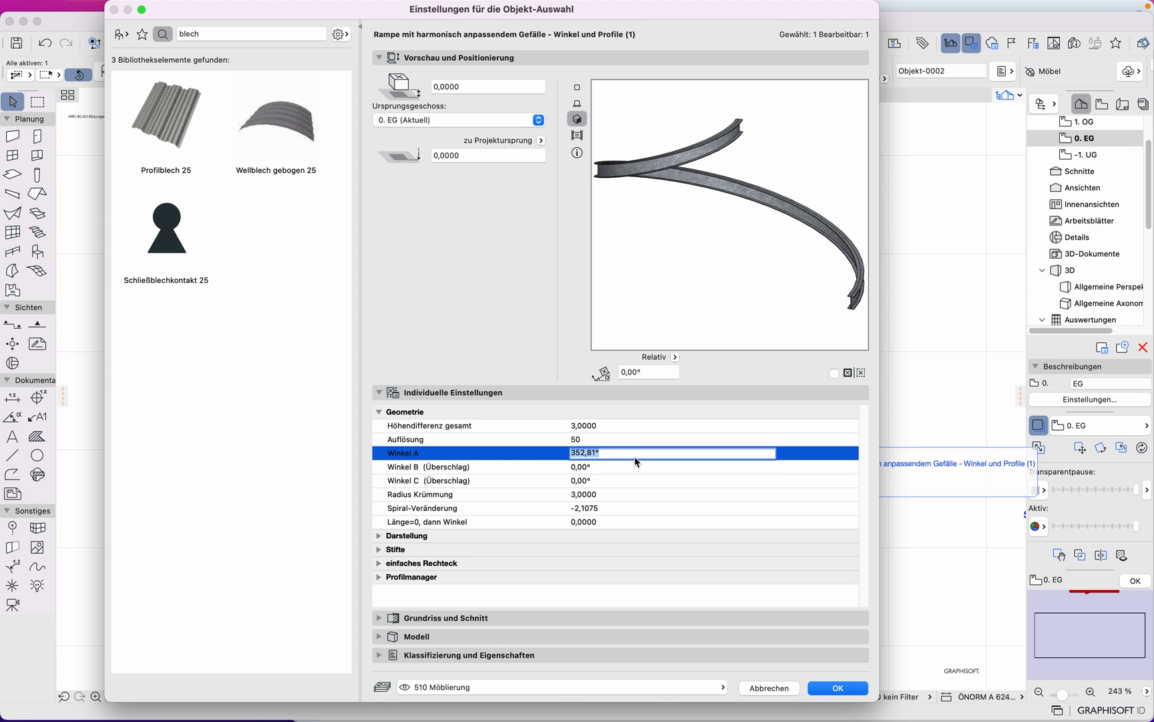
pyautogui.write('12000')
pyautogui.click(587, 440)
pyautogui.write('50')
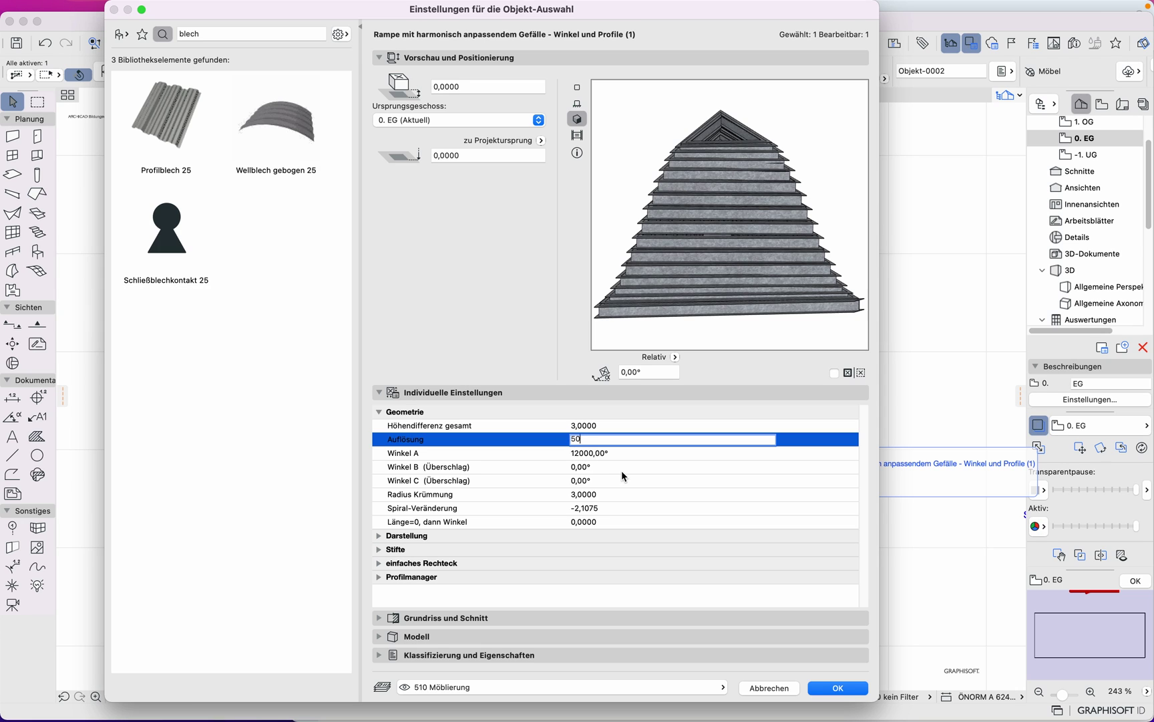
pyautogui.moveTo(589, 441); pyautogui.dragTo(570, 441)
pyautogui.write('1000')
pyautogui.click(830, 695)
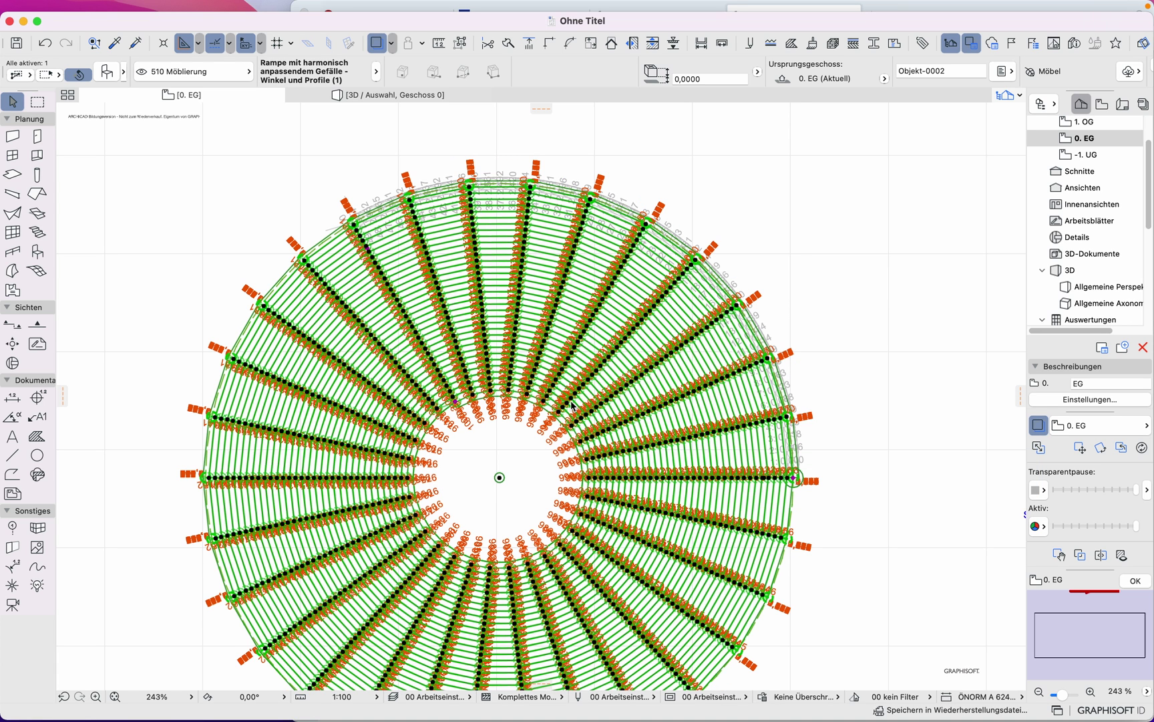
pyautogui.scroll(-1, 838, 317)
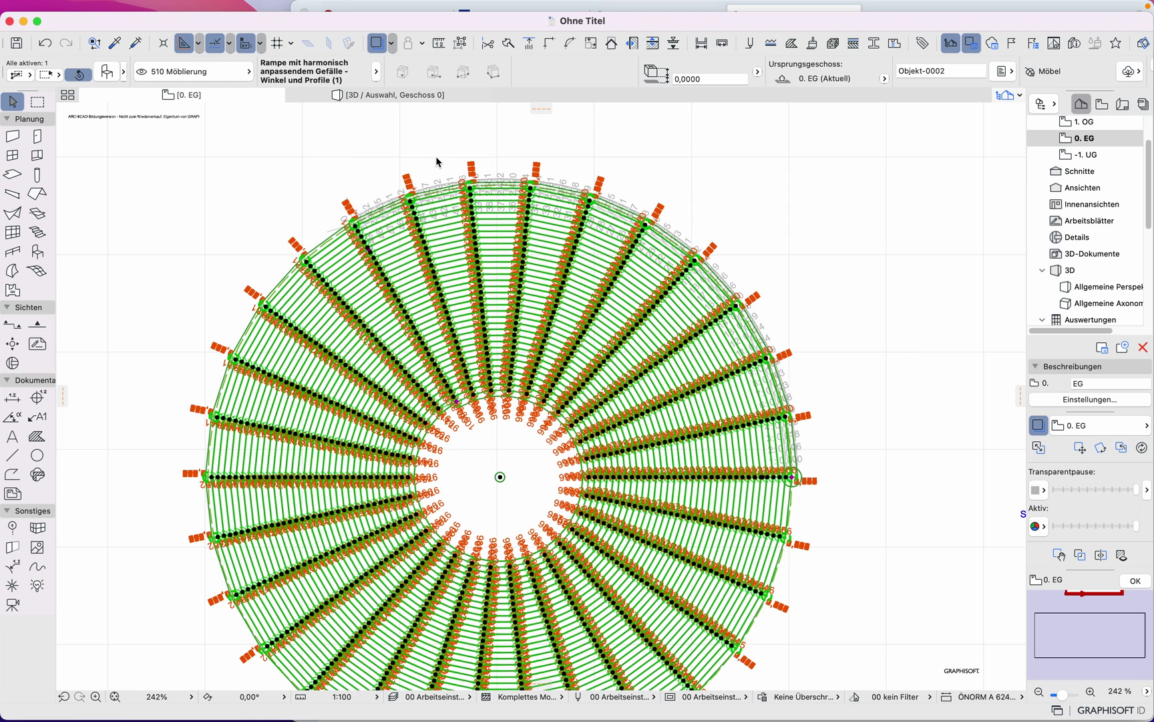
pyautogui.scroll(-3, 373, 148)
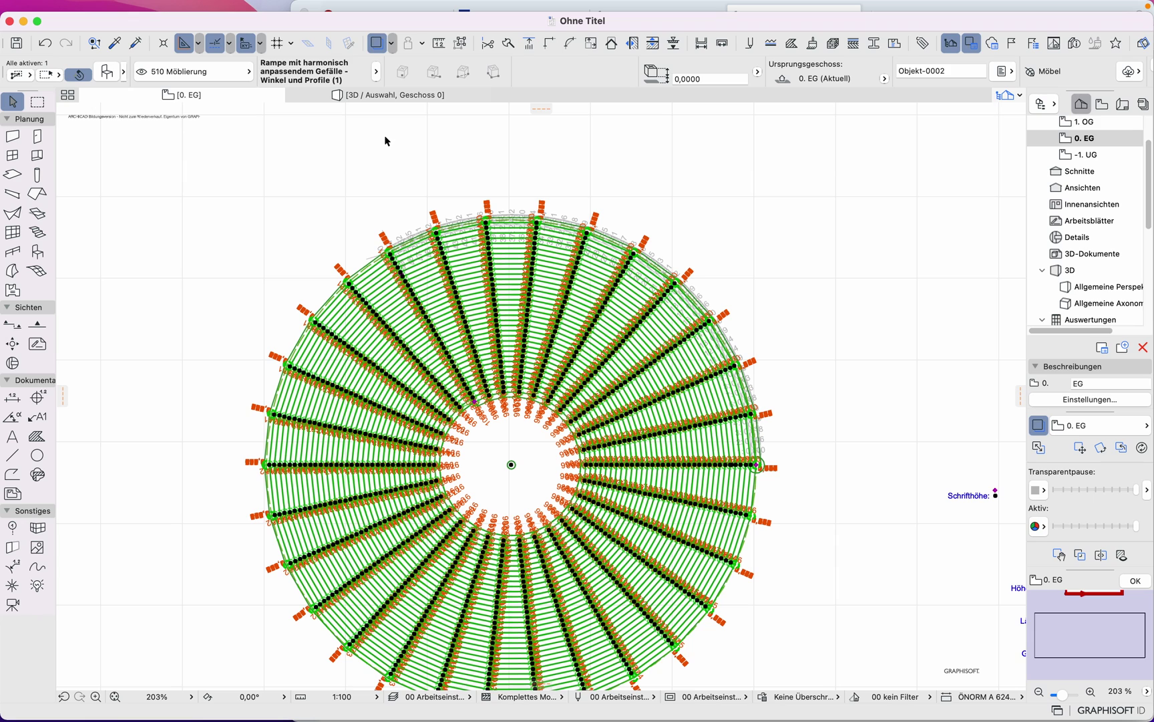
pyautogui.click(379, 98)
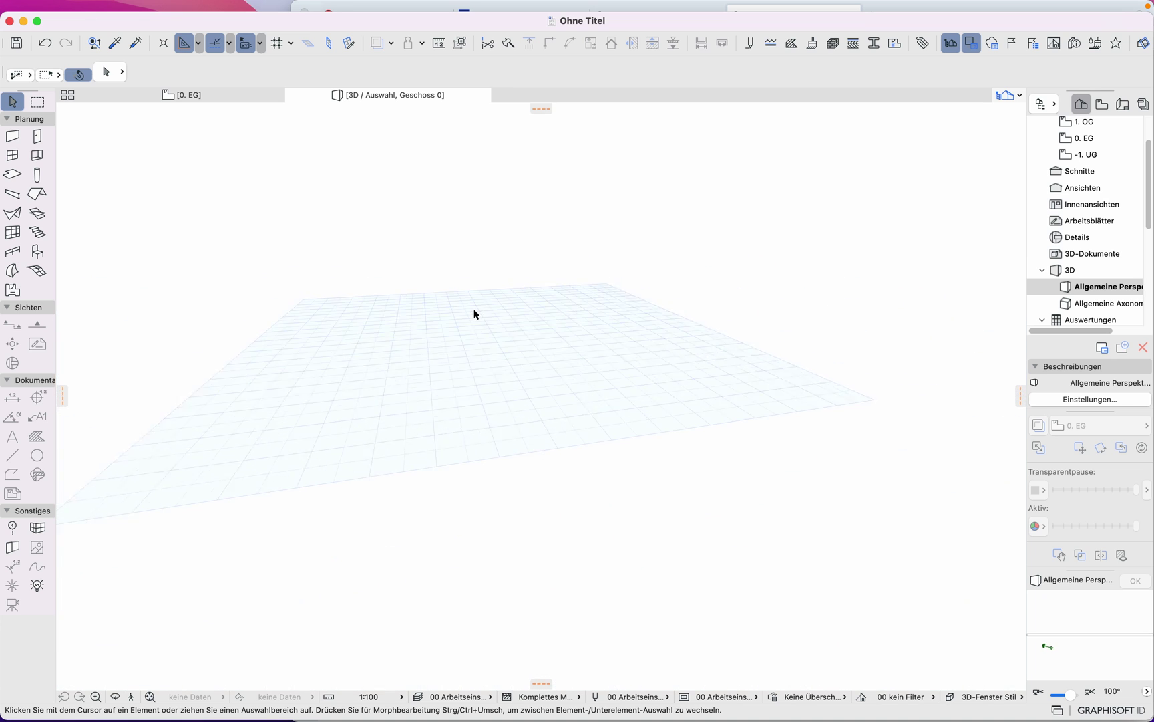
pyautogui.moveTo(247, 98)
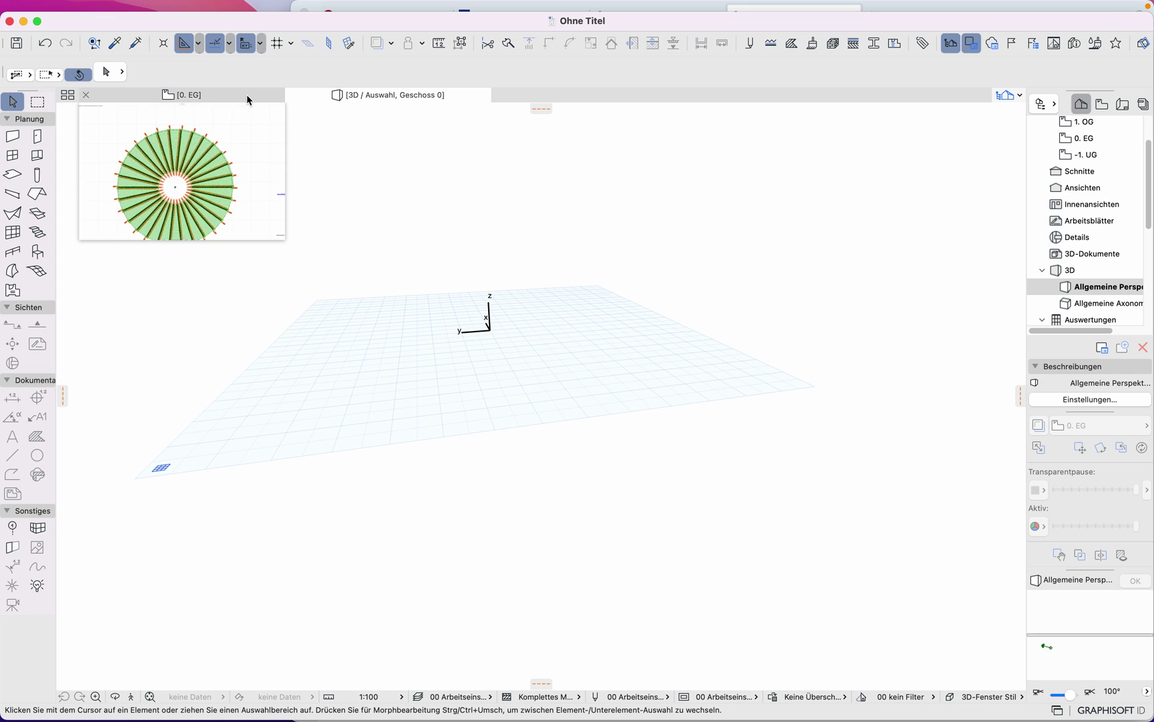
pyautogui.click(230, 95)
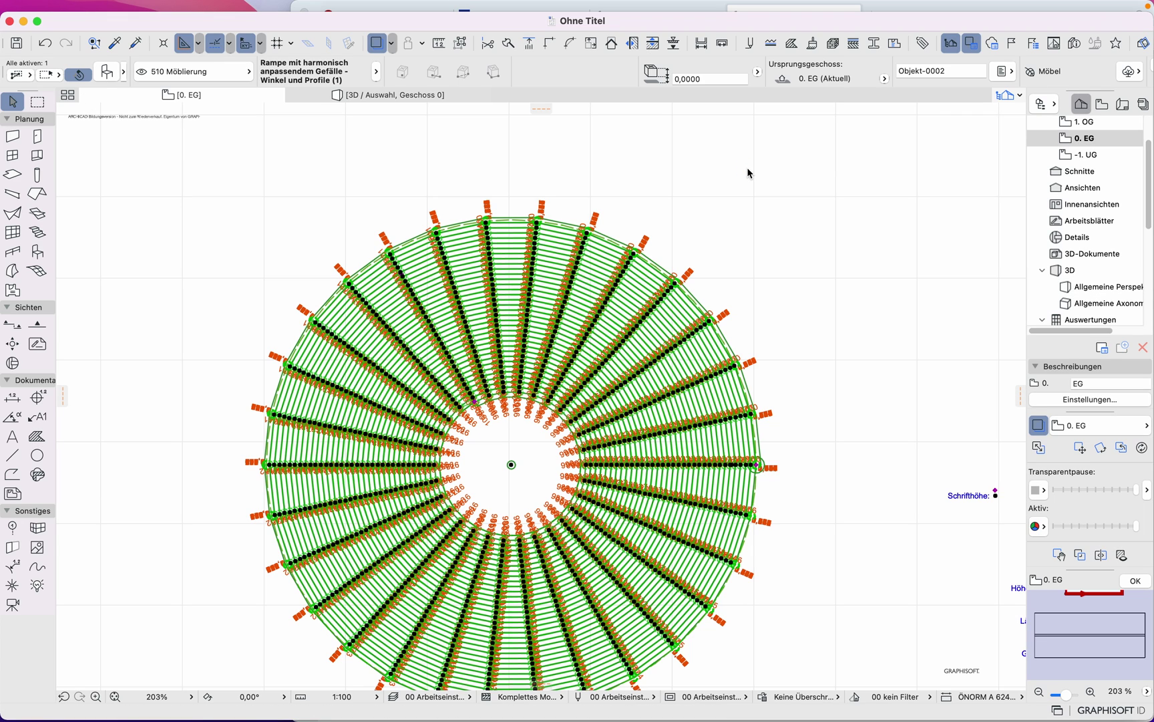
# Step: Change the ramp's Winkel A from 12000° to 1200° and Auflösung from 1000 to 400
pyautogui.press('super+t')
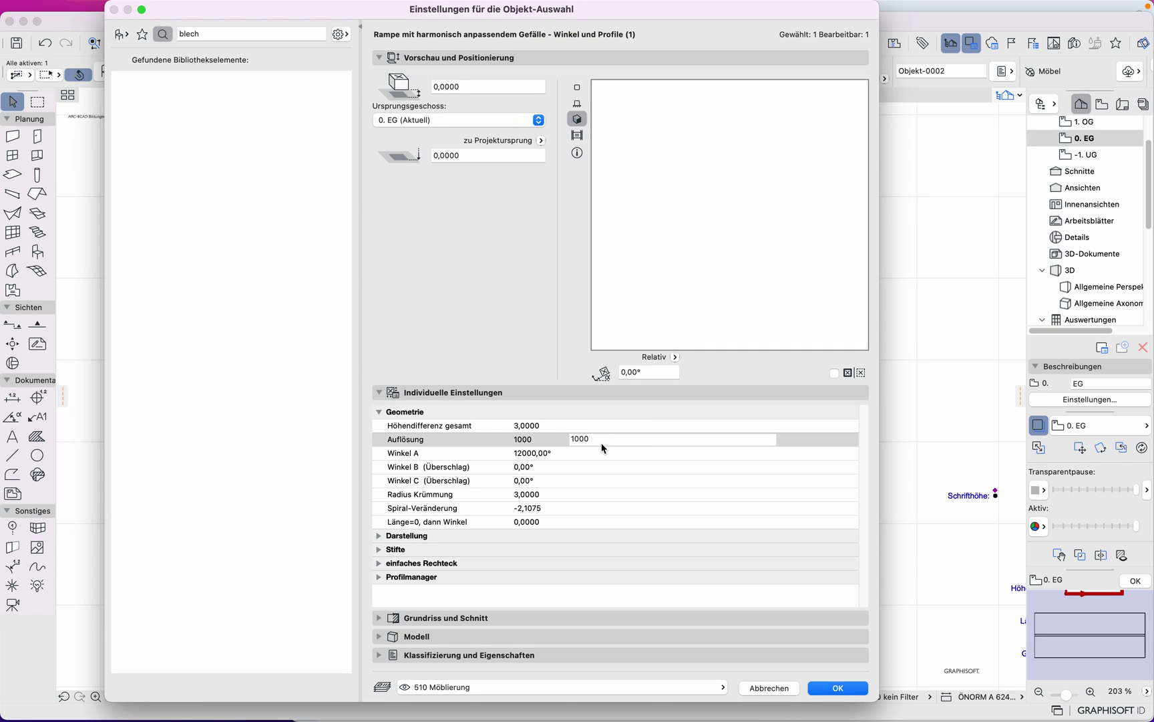
pyautogui.press('Return')
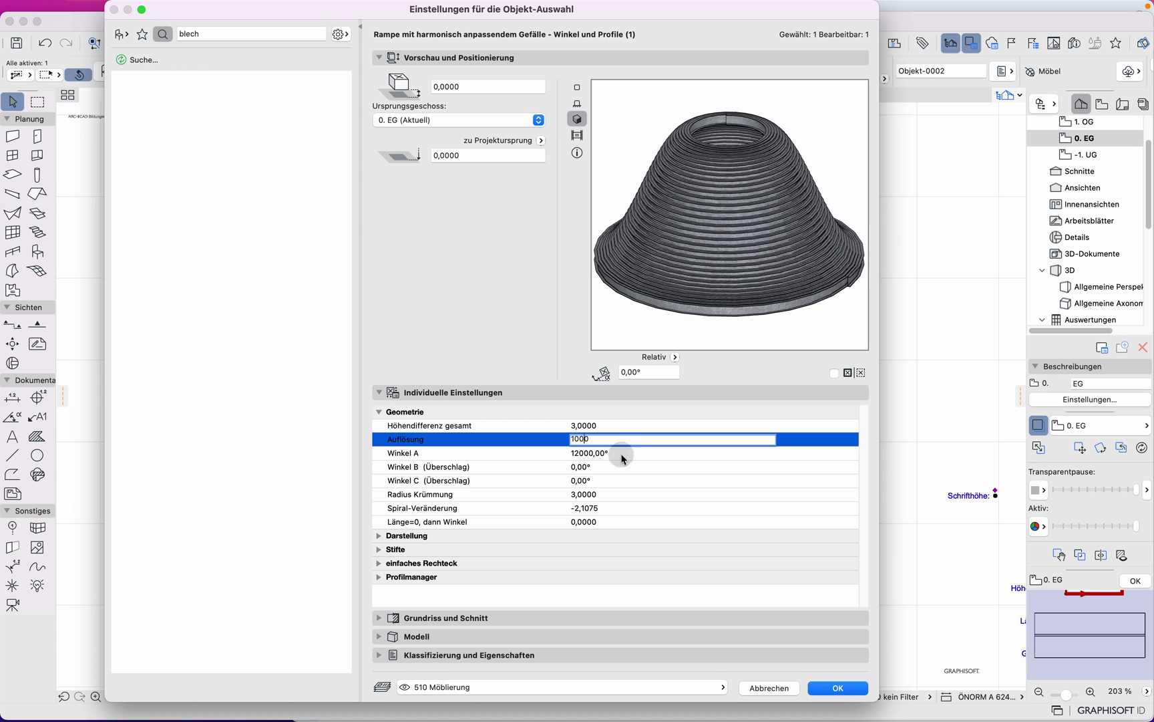
pyautogui.click(593, 454)
pyautogui.click(592, 454)
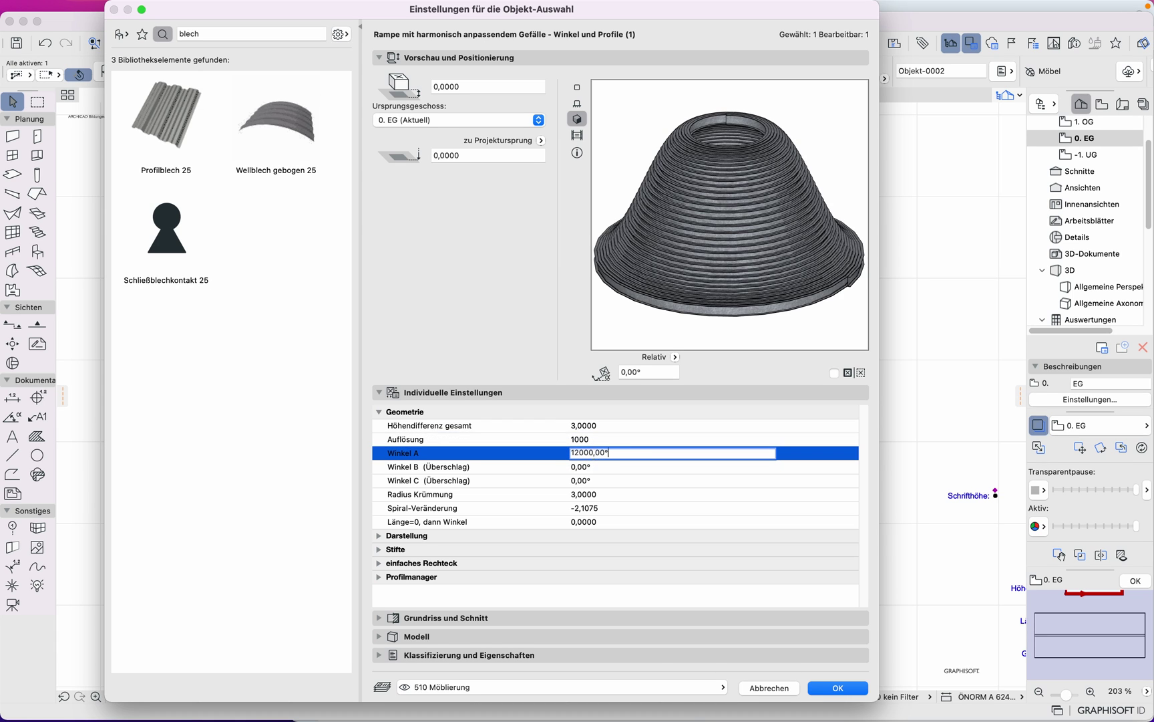
pyautogui.press('Left')
pyautogui.press('Left')
pyautogui.press('Left')
pyautogui.press('Left')
pyautogui.click(576, 440)
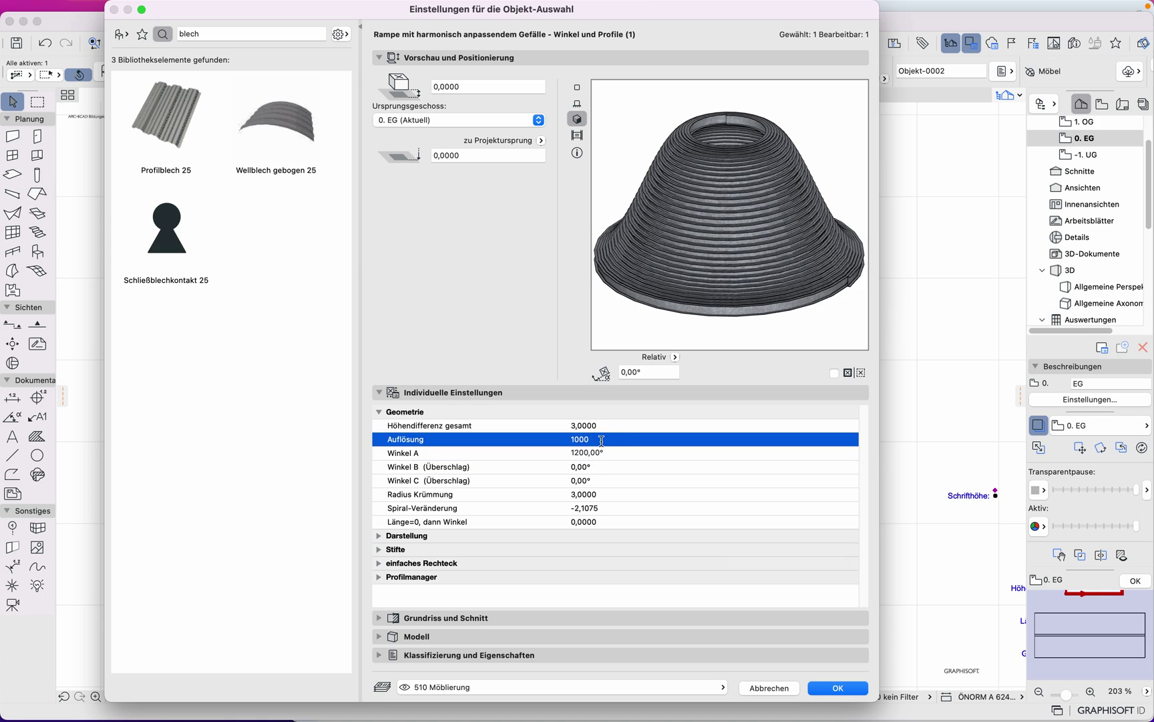
pyautogui.doubleClick(579, 439)
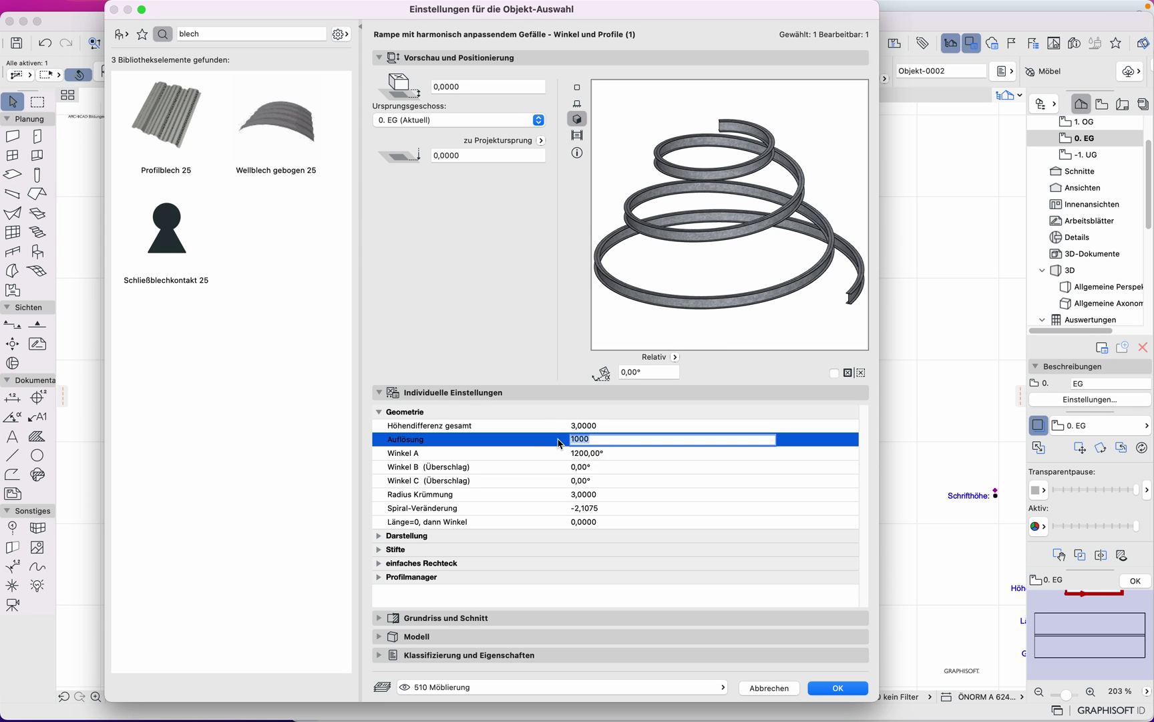
pyautogui.write('400')
pyautogui.press('Return')
pyautogui.click(751, 127)
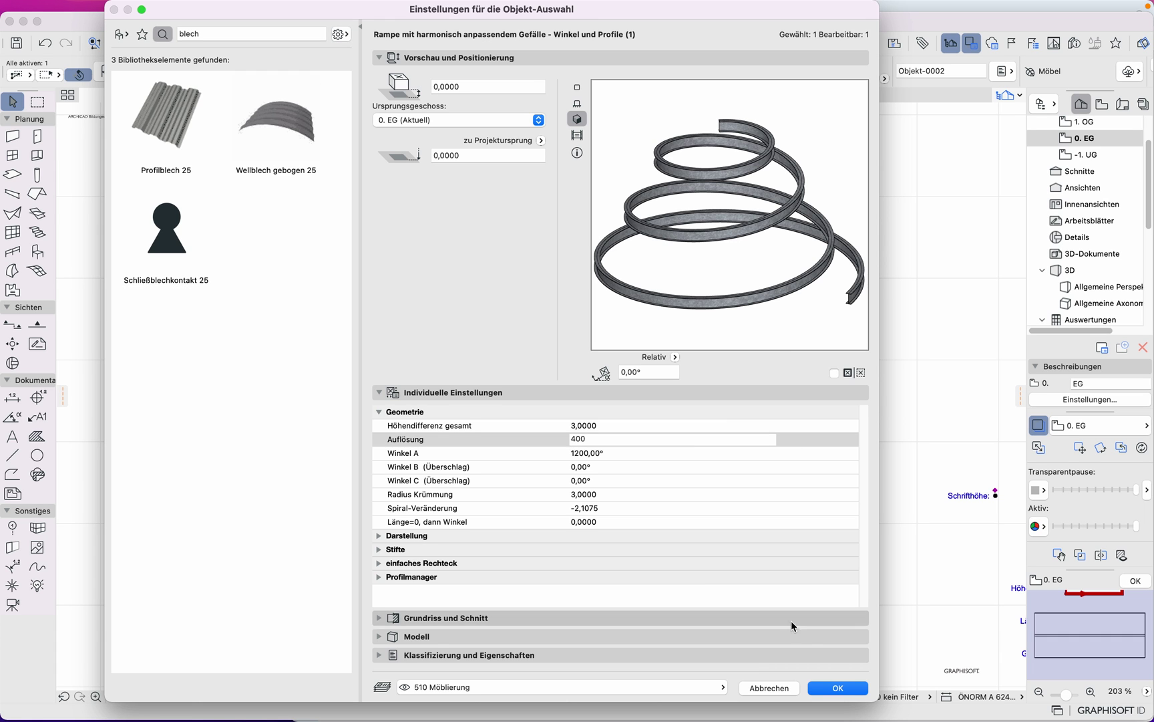
pyautogui.click(835, 688)
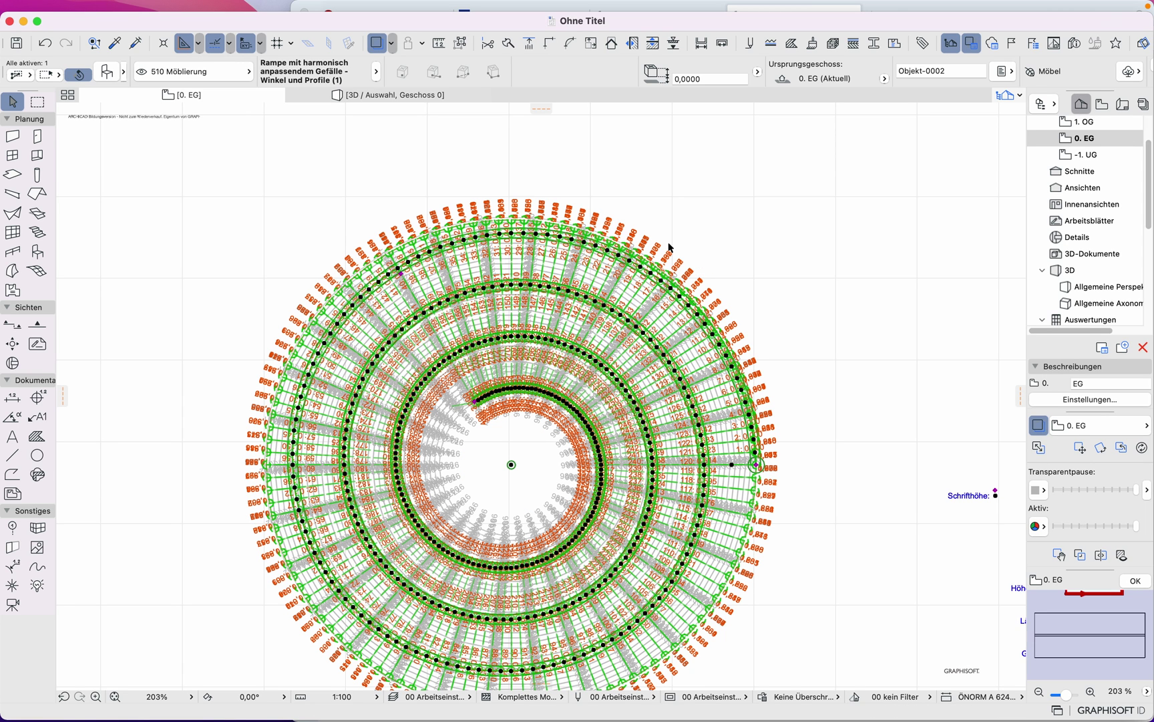
# Step: In 3D, stretch the spiral ramp upward to a total height of about 4.71
pyautogui.press('F3')
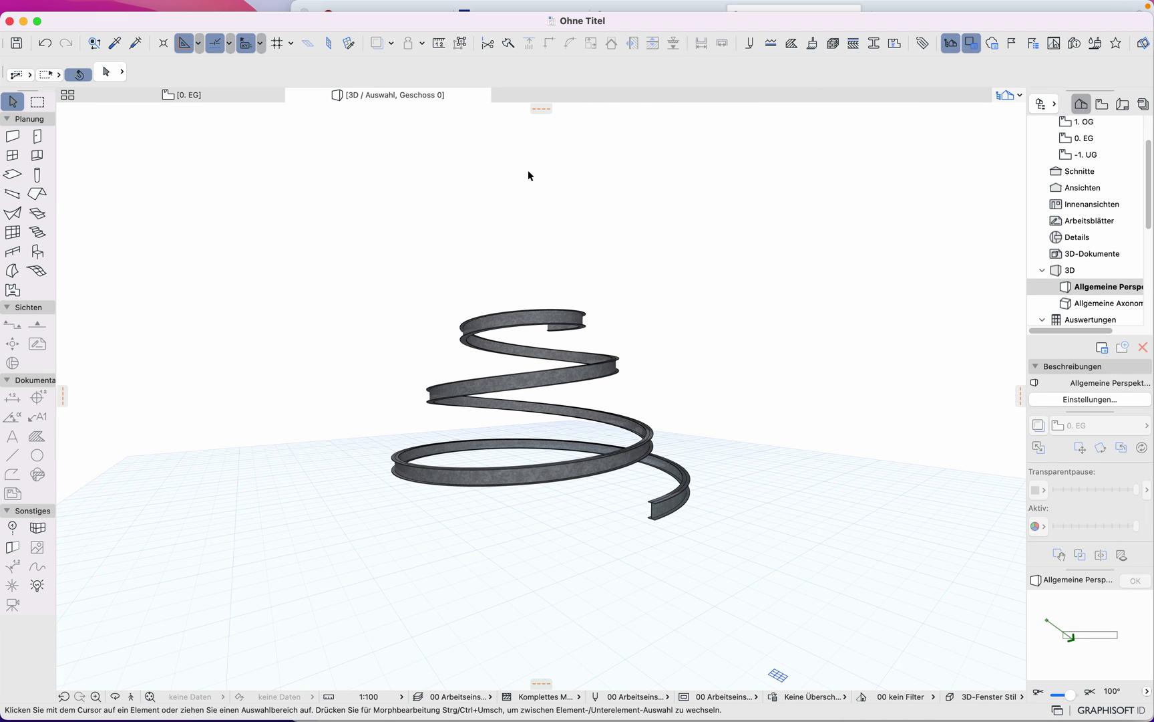
pyautogui.keyDown('shift'); pyautogui.moveTo(542, 391); pyautogui.dragTo(415, 457, button='middle'); pyautogui.keyUp('shift')
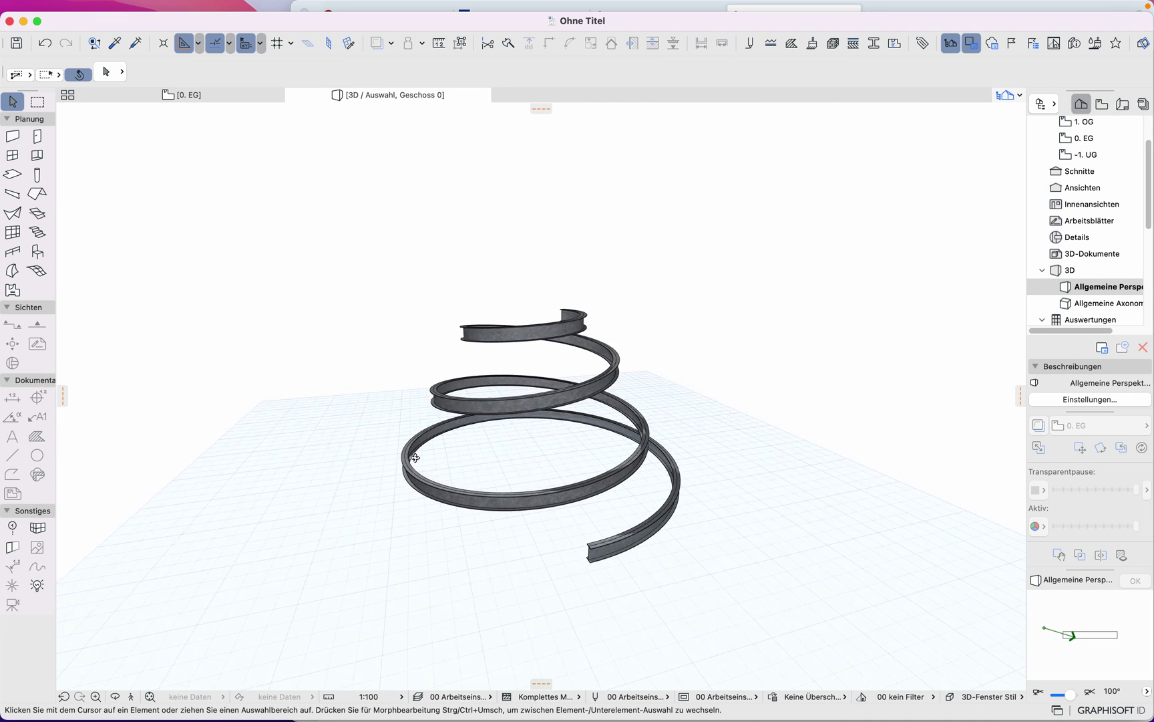
pyautogui.click(582, 334)
pyautogui.keyDown('shift'); pyautogui.moveTo(583, 378); pyautogui.dragTo(667, 306, button='middle'); pyautogui.keyUp('shift')
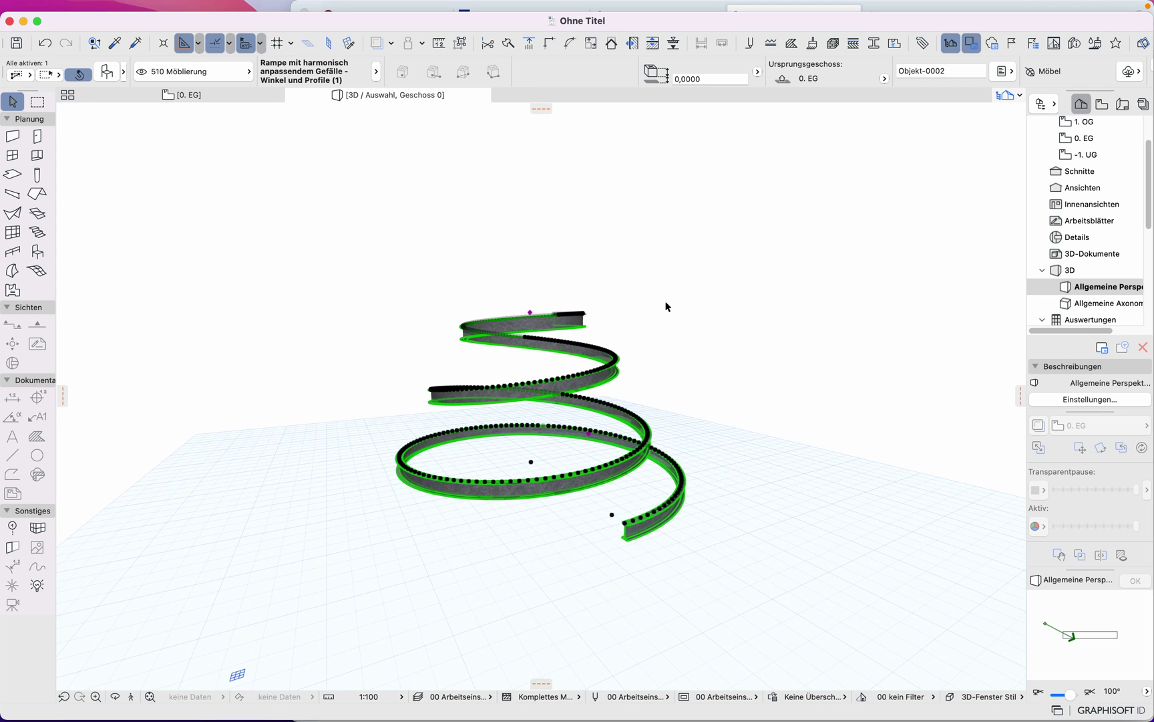
pyautogui.click(532, 312)
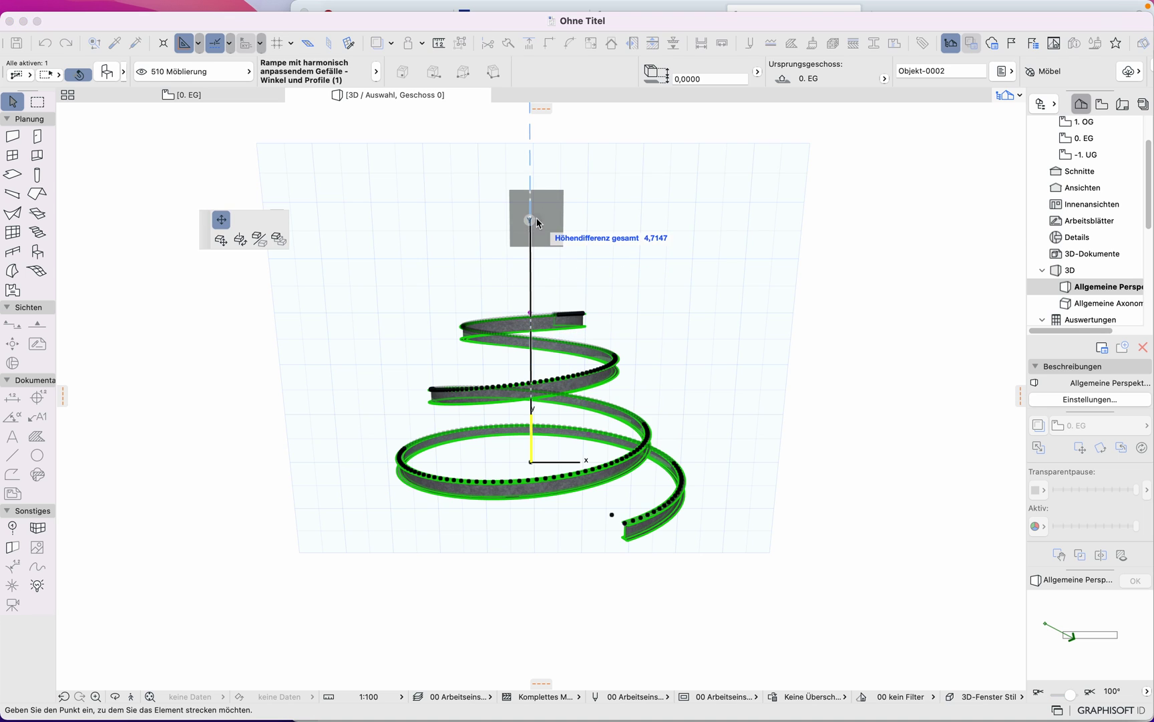
pyautogui.click(538, 223)
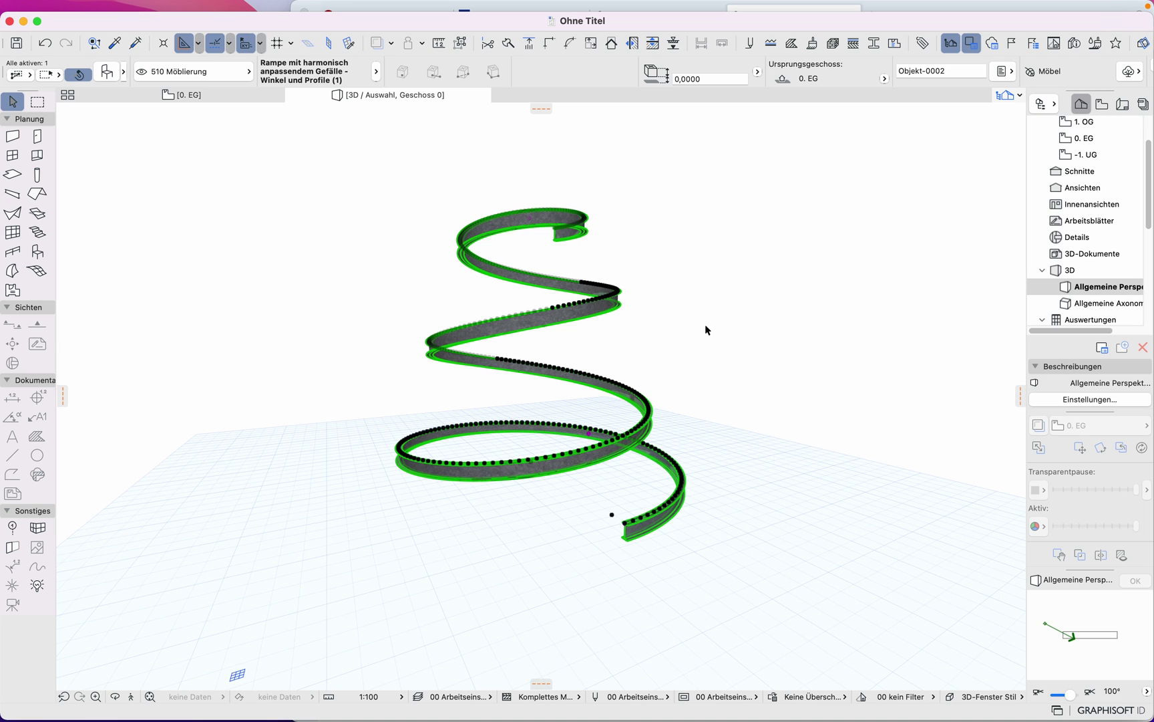
# Step: Raise the ramp's Winkel A to 2200° and inspect the added turns in 3D
pyautogui.press('super+t')
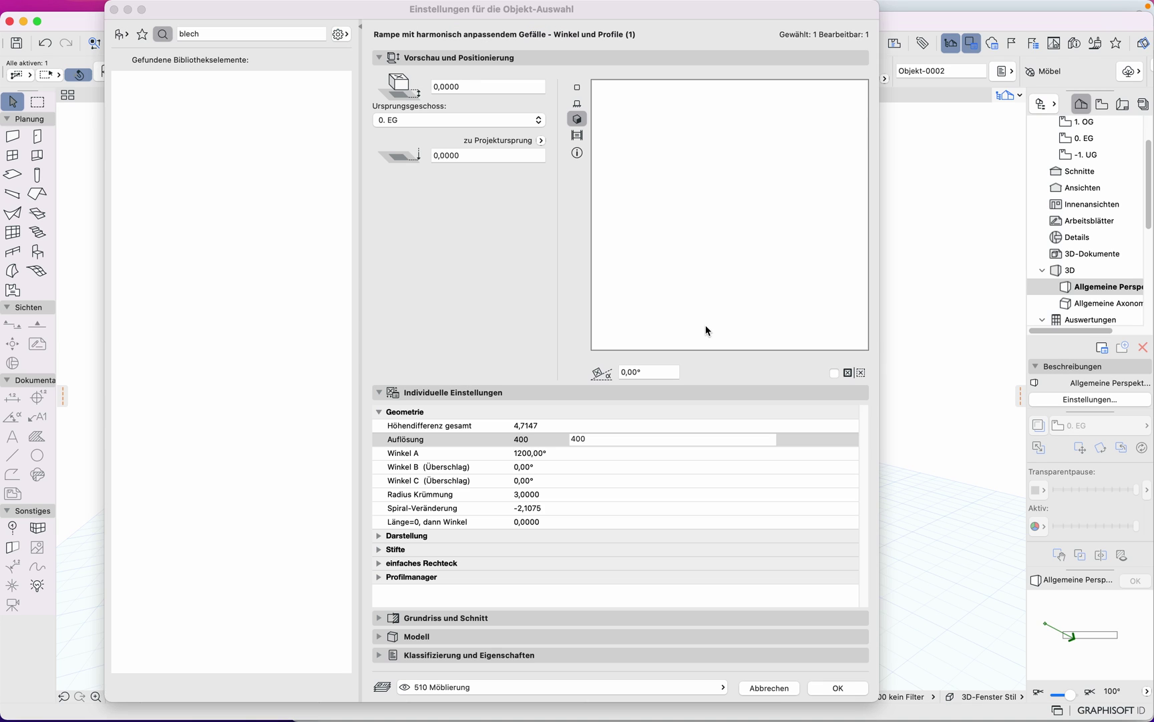
pyautogui.click(547, 451)
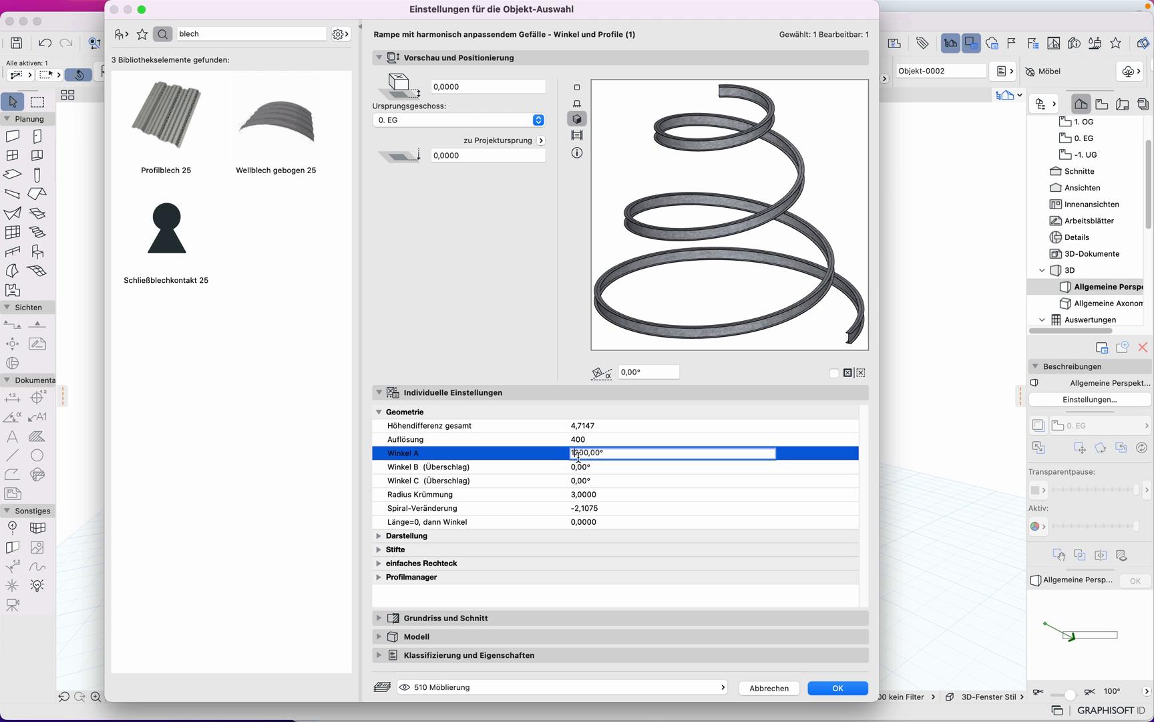
pyautogui.write('2')
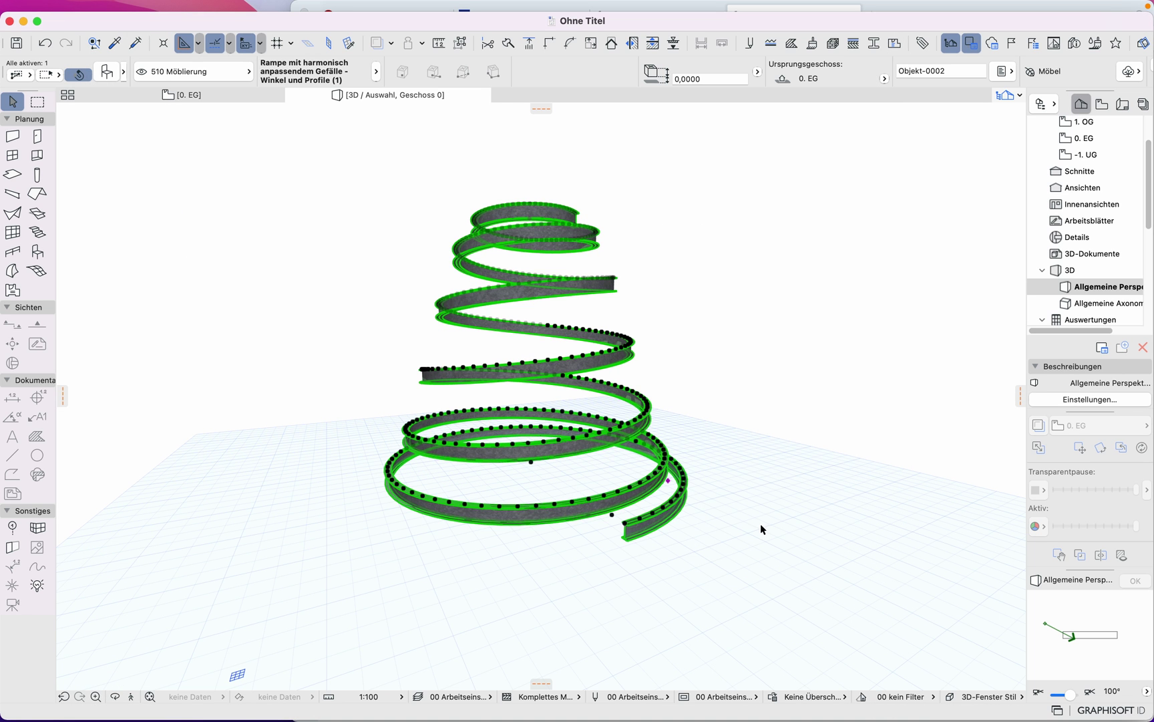
pyautogui.keyDown('shift'); pyautogui.moveTo(760, 523); pyautogui.dragTo(420, 471, button='middle'); pyautogui.keyUp('shift')
pyautogui.click(497, 435)
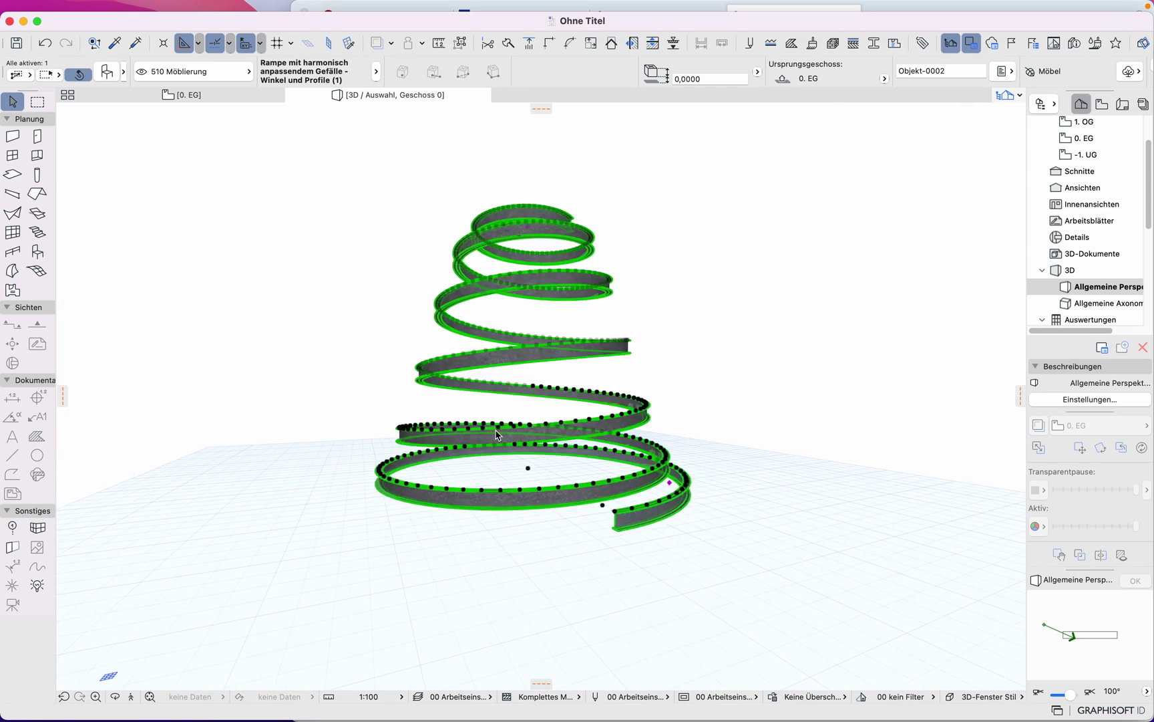
pyautogui.keyDown('shift'); pyautogui.moveTo(497, 435); pyautogui.dragTo(477, 224, button='middle'); pyautogui.keyUp('shift')
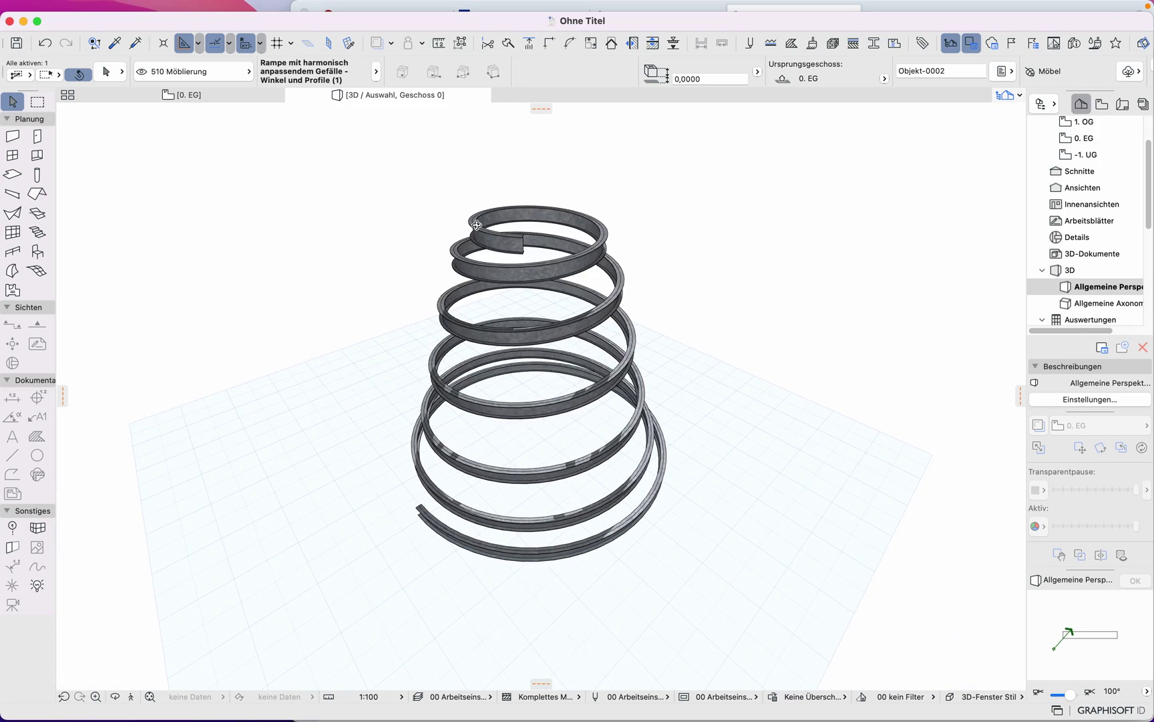
pyautogui.click(167, 94)
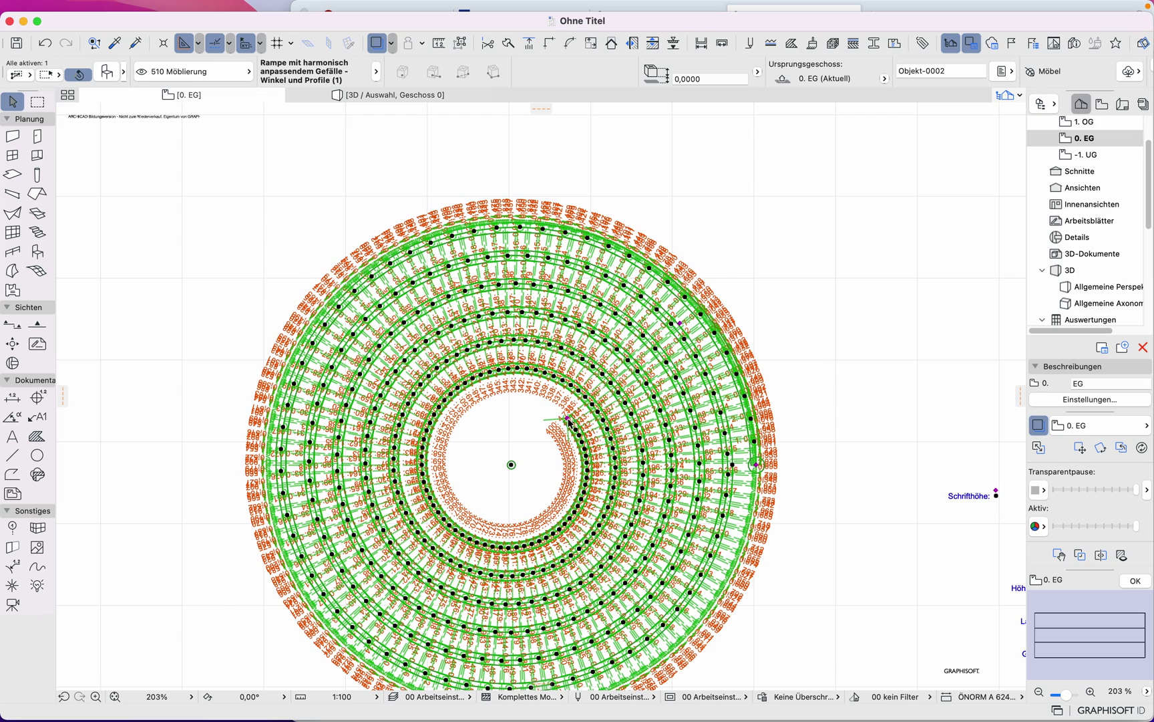
# Step: Drag the ramp's inner end to the centre, setting Spiral-Veränderung to about -2.7753, and view it in 3D
pyautogui.scroll(3, 568, 419)
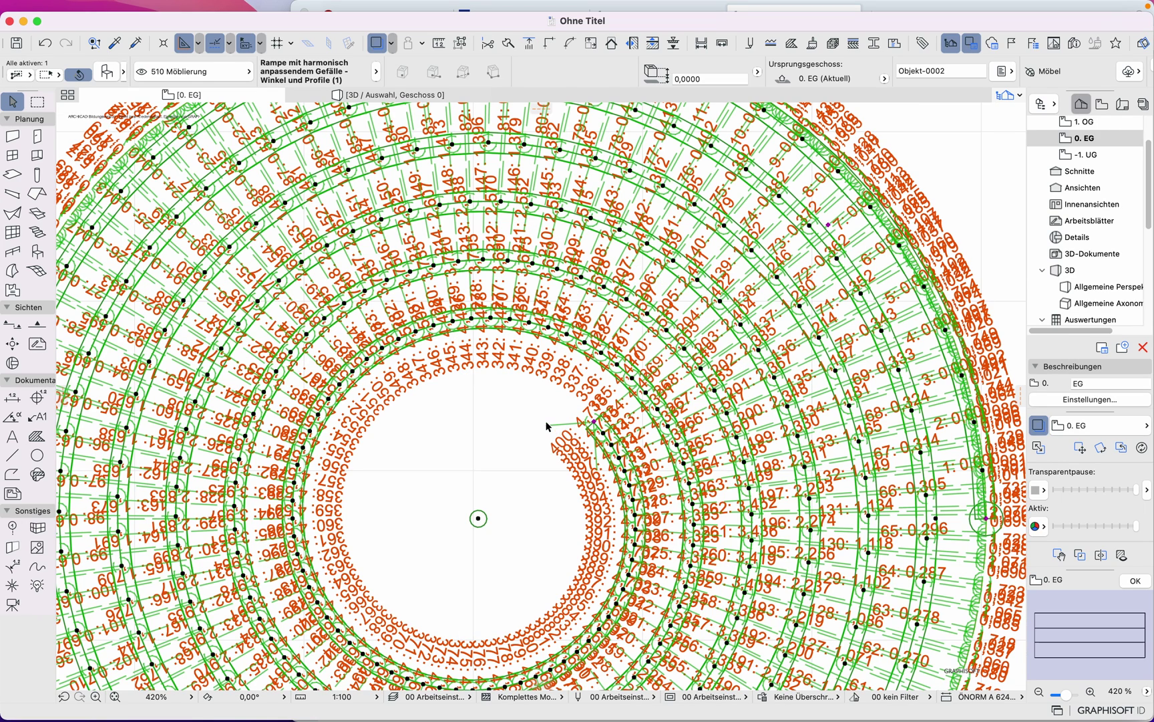
pyautogui.click(595, 425)
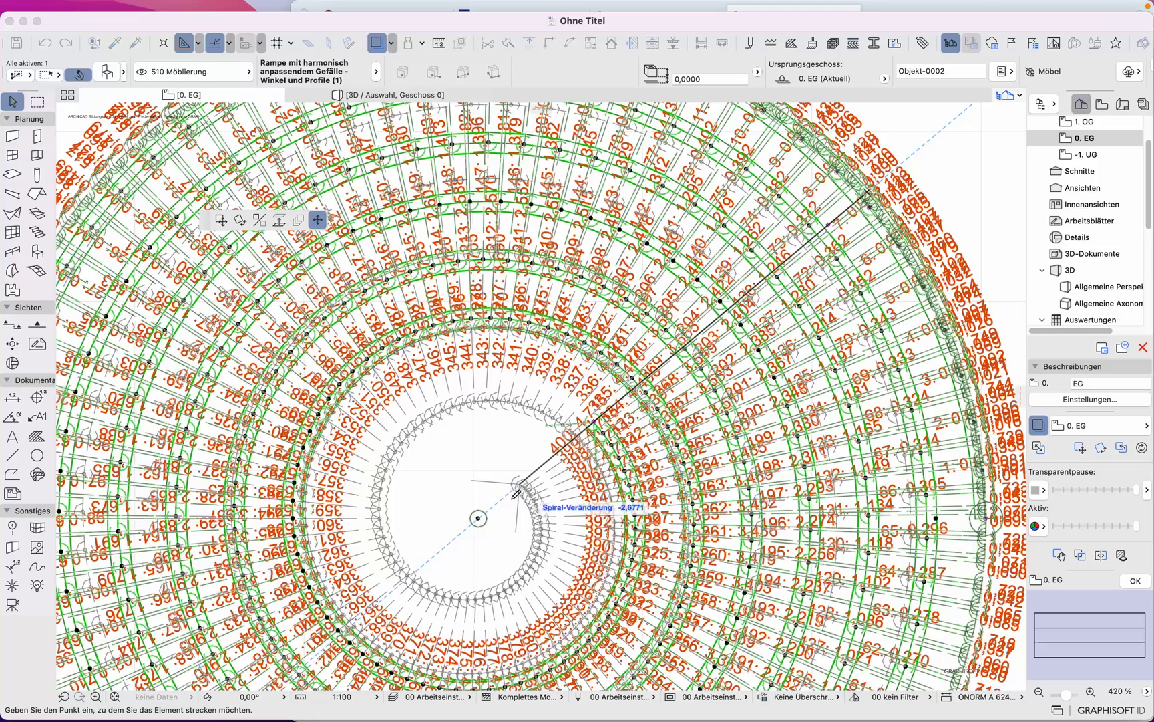
pyautogui.click(487, 527)
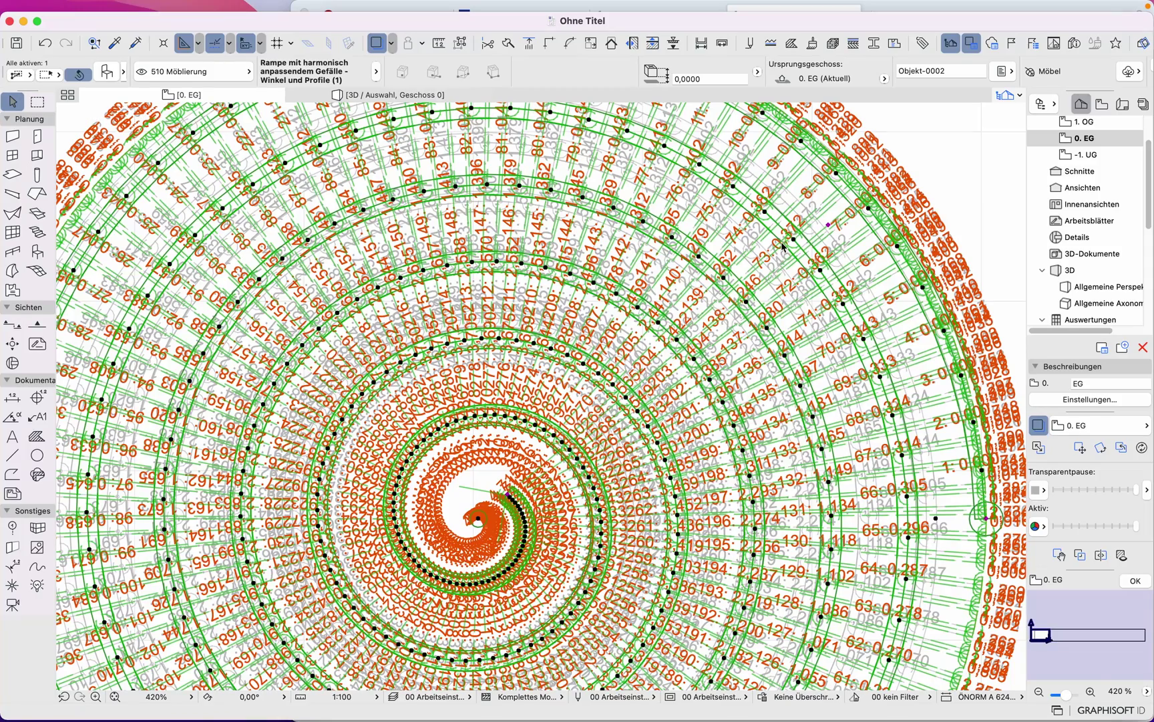
pyautogui.press('F3')
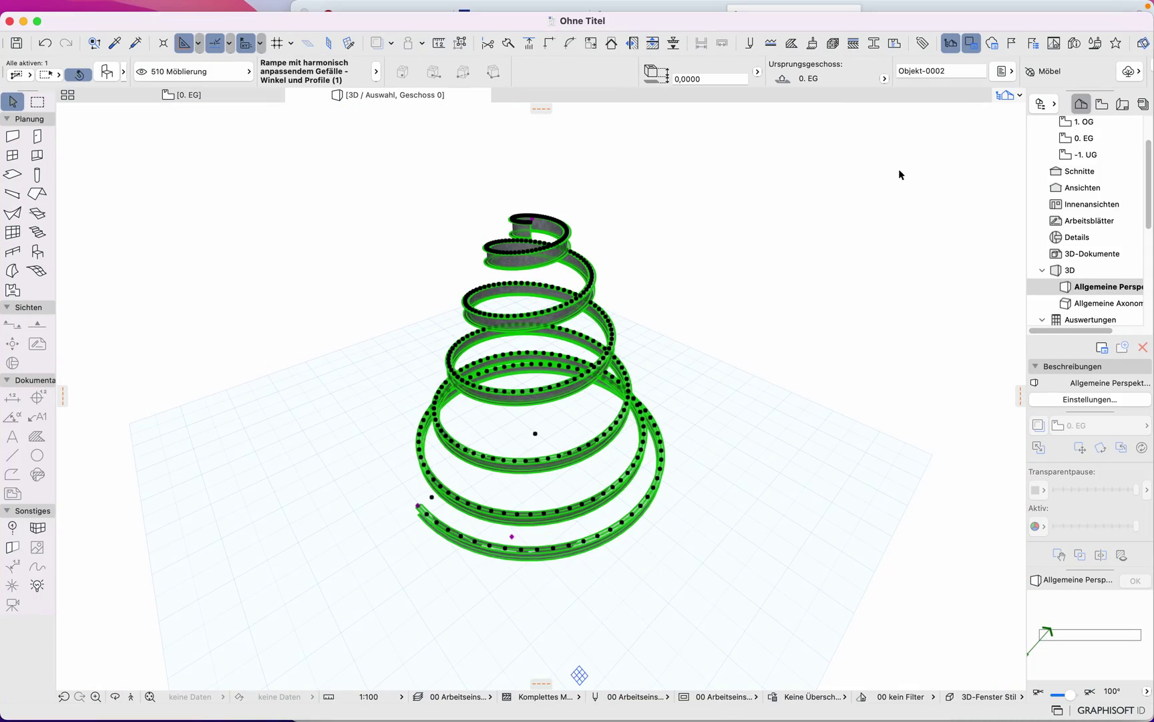
pyautogui.click(673, 330)
pyautogui.keyDown('shift'); pyautogui.moveTo(639, 392); pyautogui.dragTo(619, 454, button='middle'); pyautogui.keyUp('shift')
pyautogui.click(619, 455)
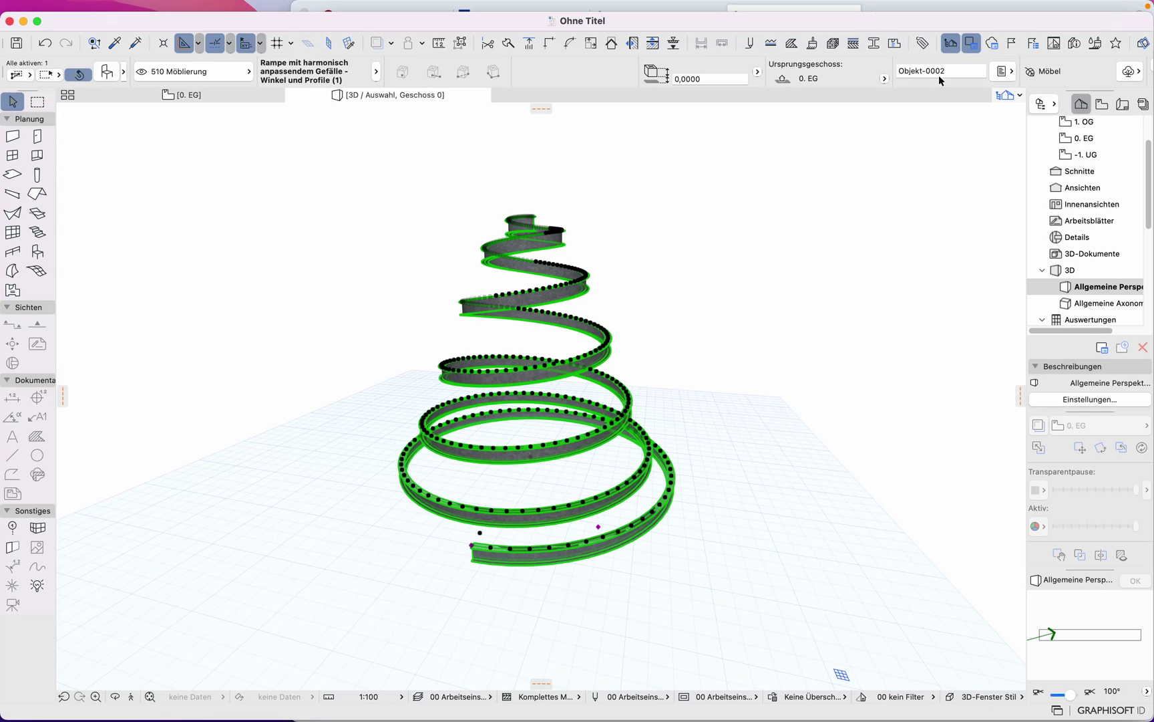
pyautogui.click(879, 49)
pyautogui.click(966, 122)
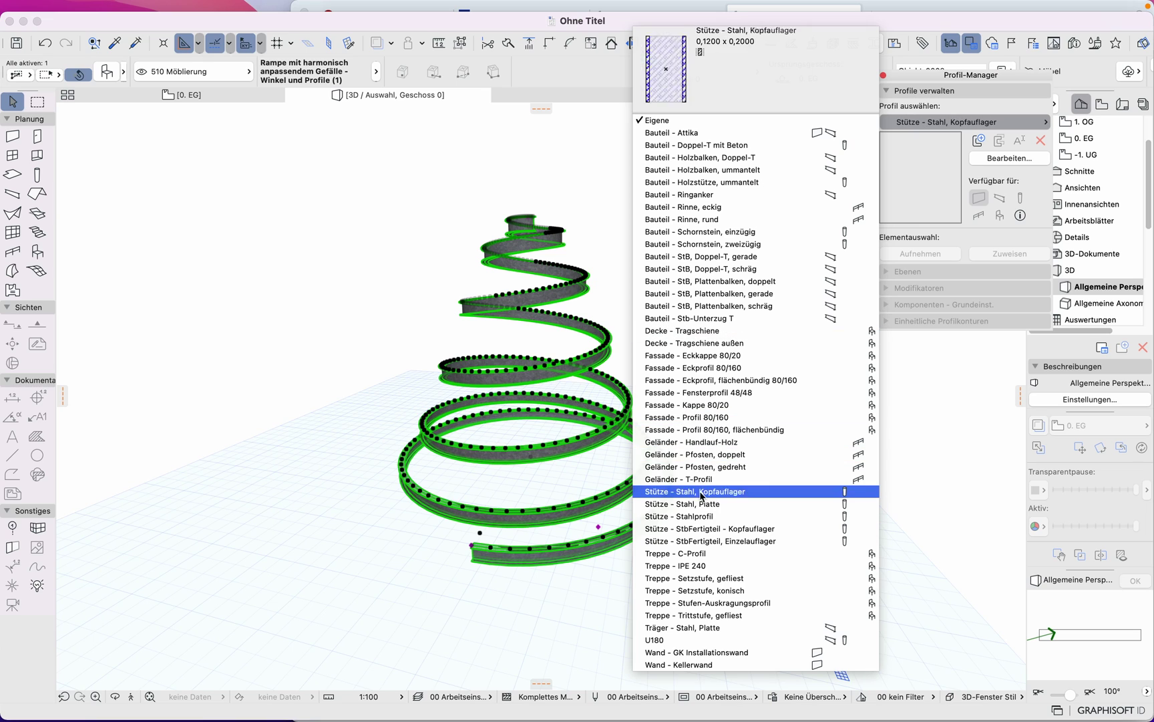
pyautogui.click(462, 110)
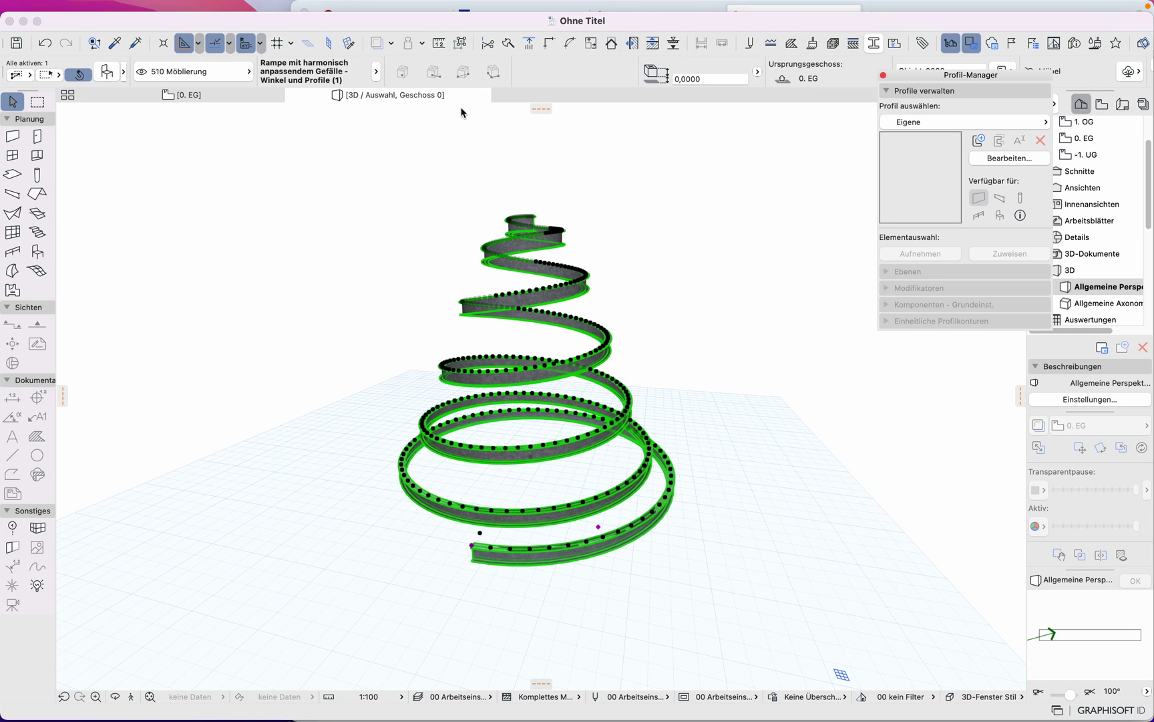
pyautogui.click(884, 77)
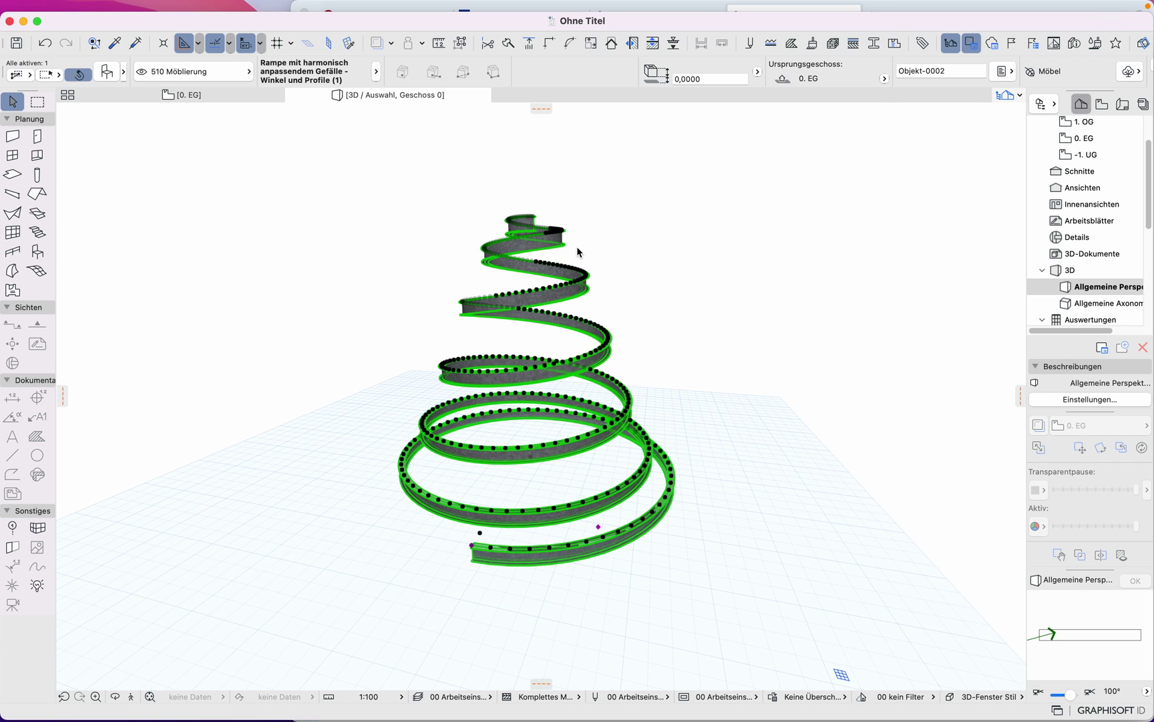
pyautogui.press('super+t')
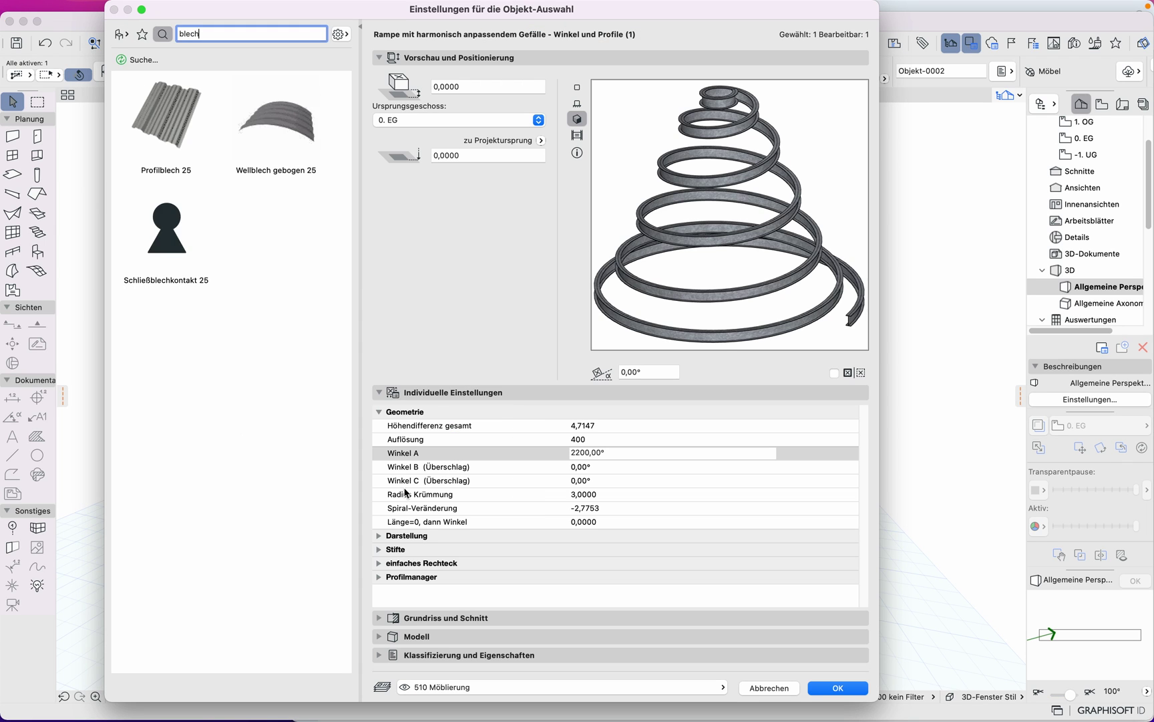
# Step: Change the ramp's mein Profil from Treppe - IPE 240 to Bauteil - Stb-Unterzug T, after trying U180
pyautogui.click(378, 411)
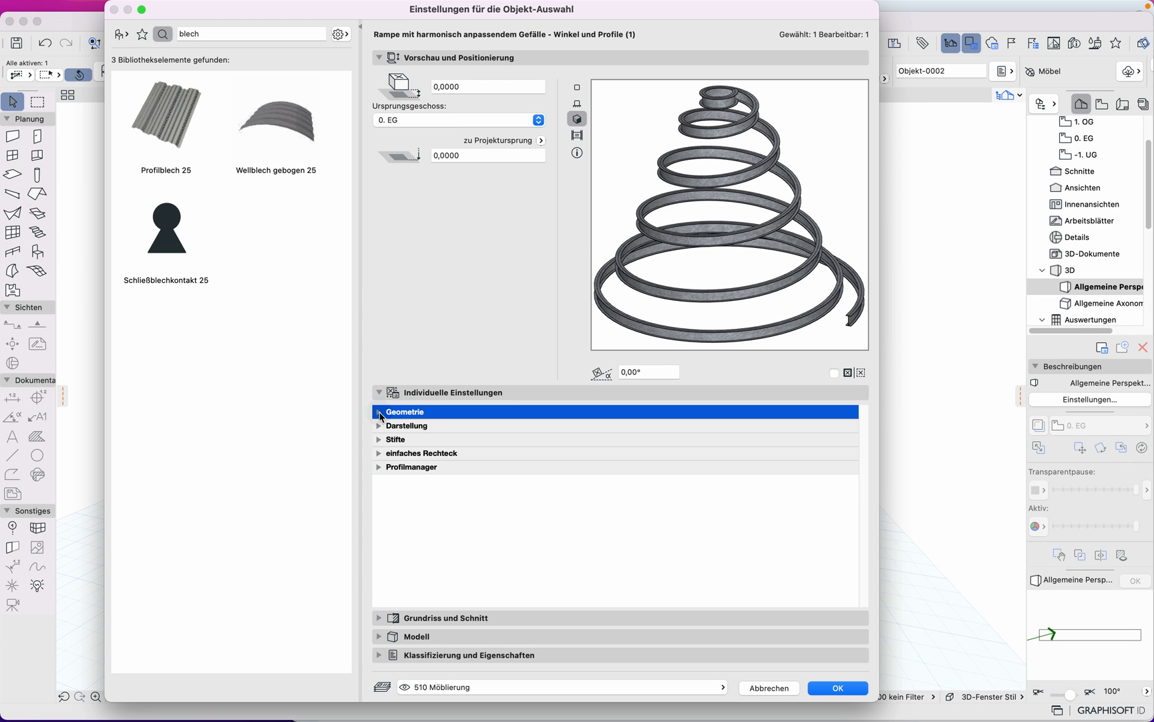
pyautogui.click(380, 469)
pyautogui.click(614, 483)
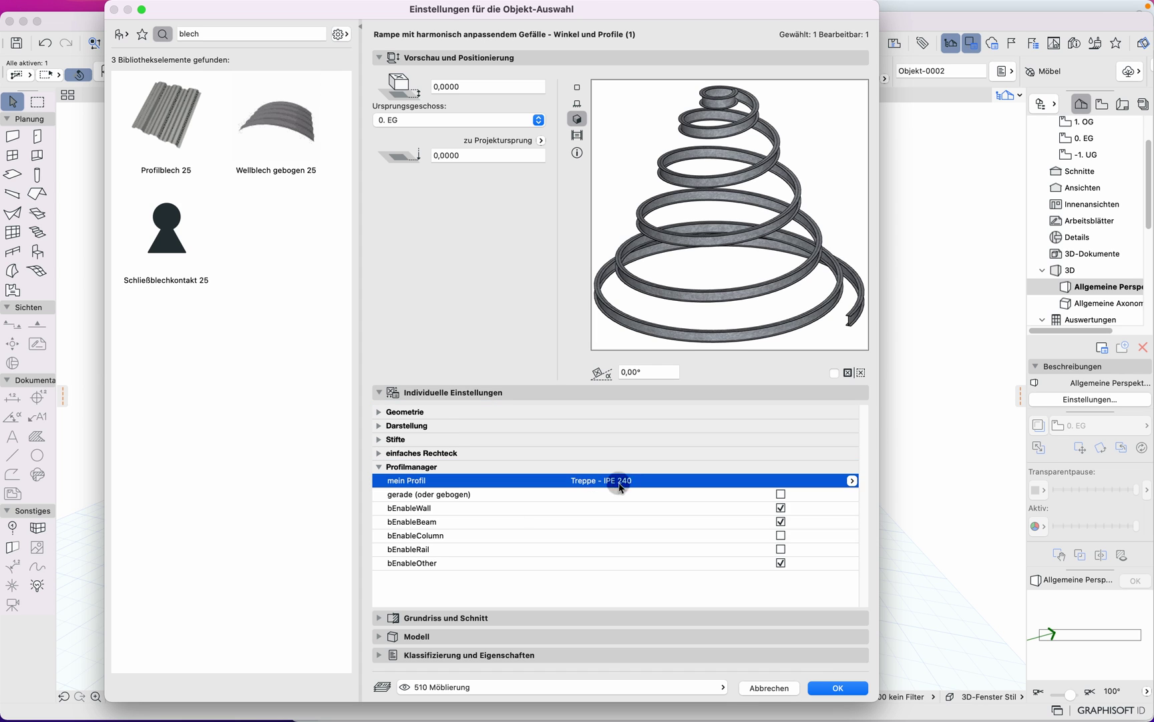
pyautogui.click(852, 480)
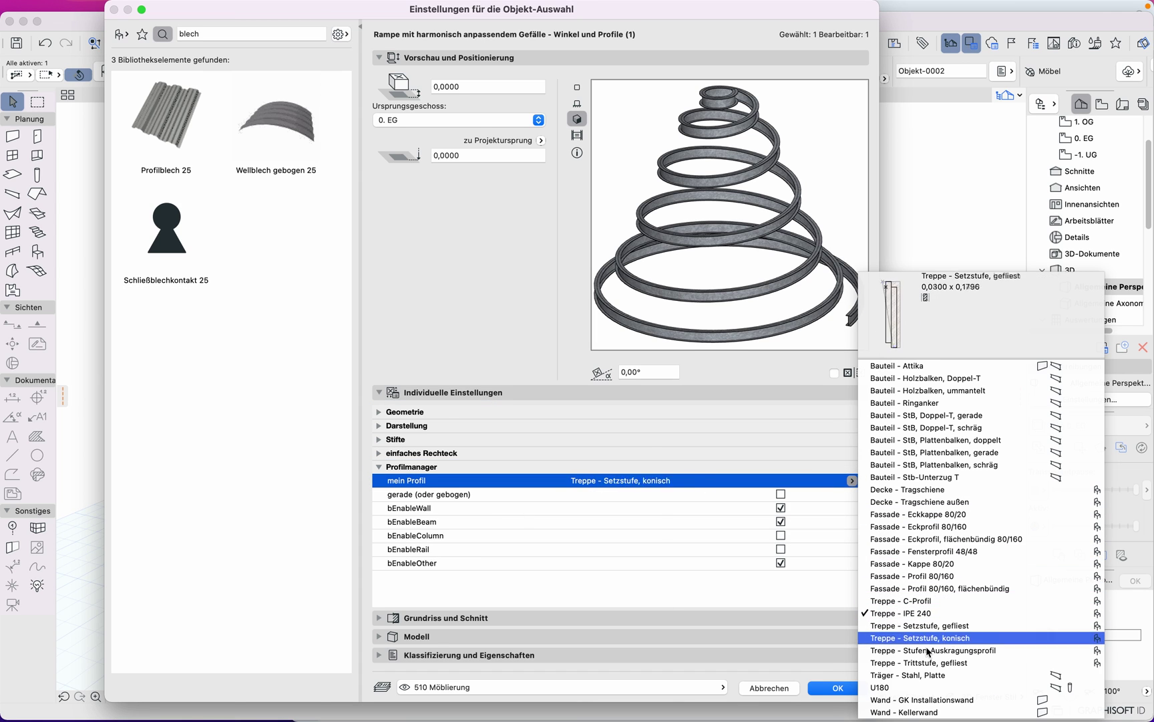
pyautogui.click(910, 687)
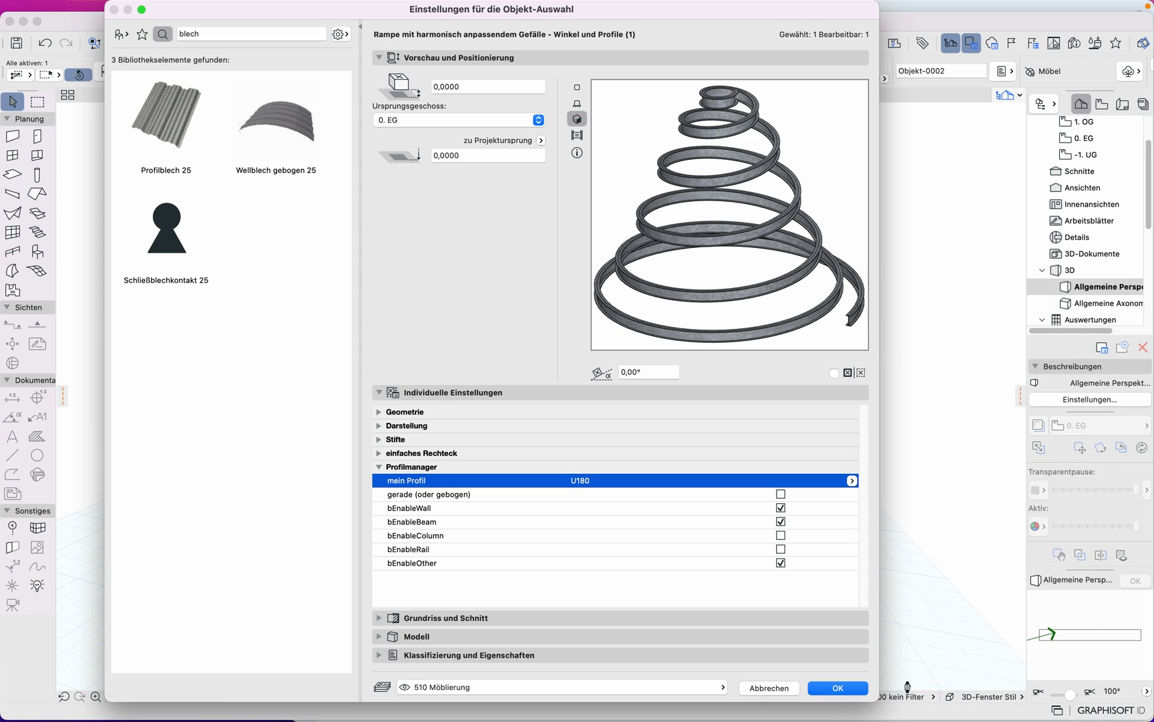
pyautogui.click(852, 481)
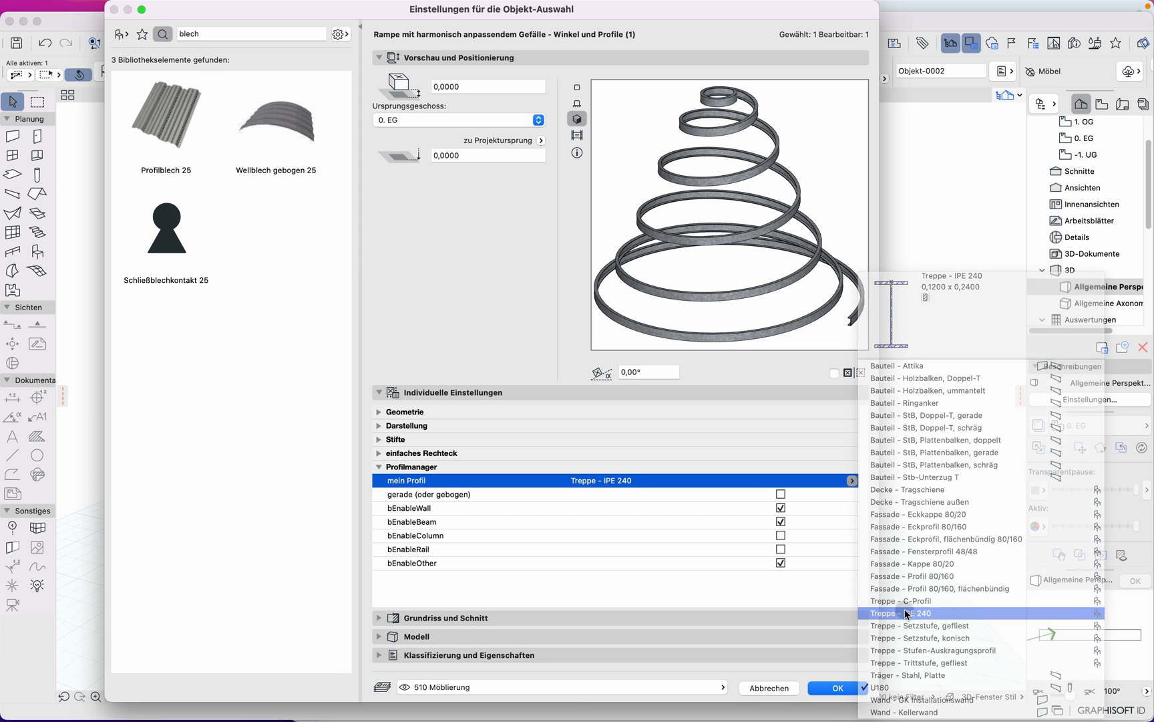
pyautogui.click(907, 612)
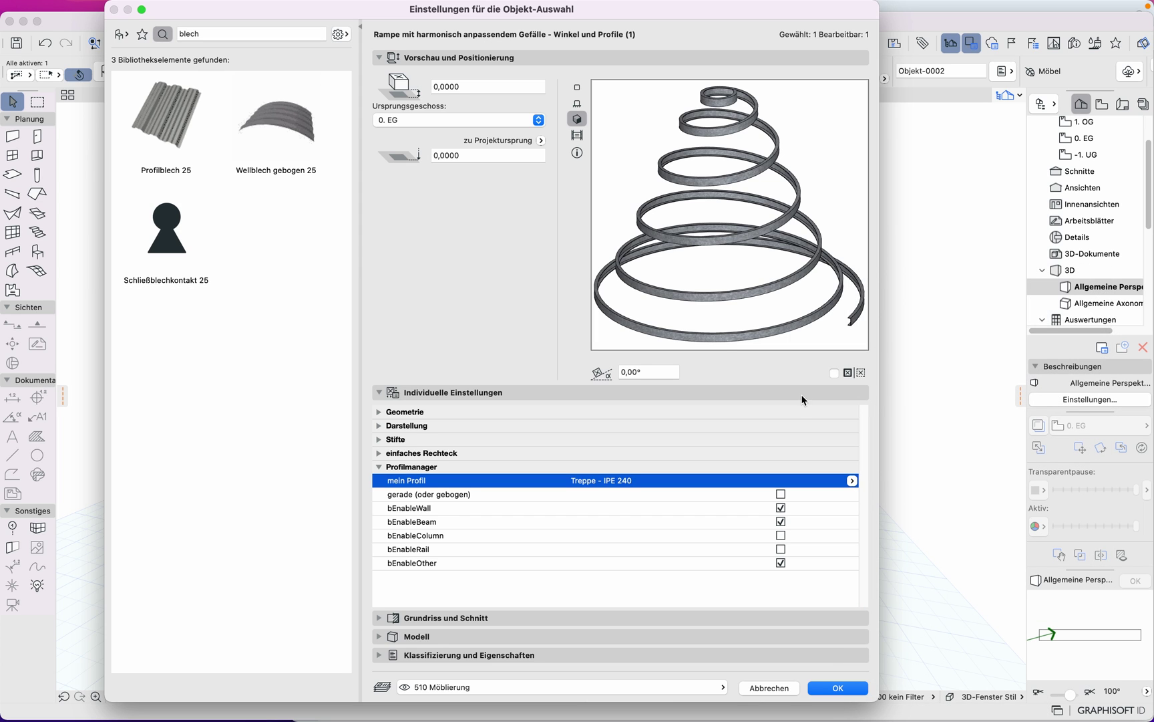
pyautogui.click(851, 481)
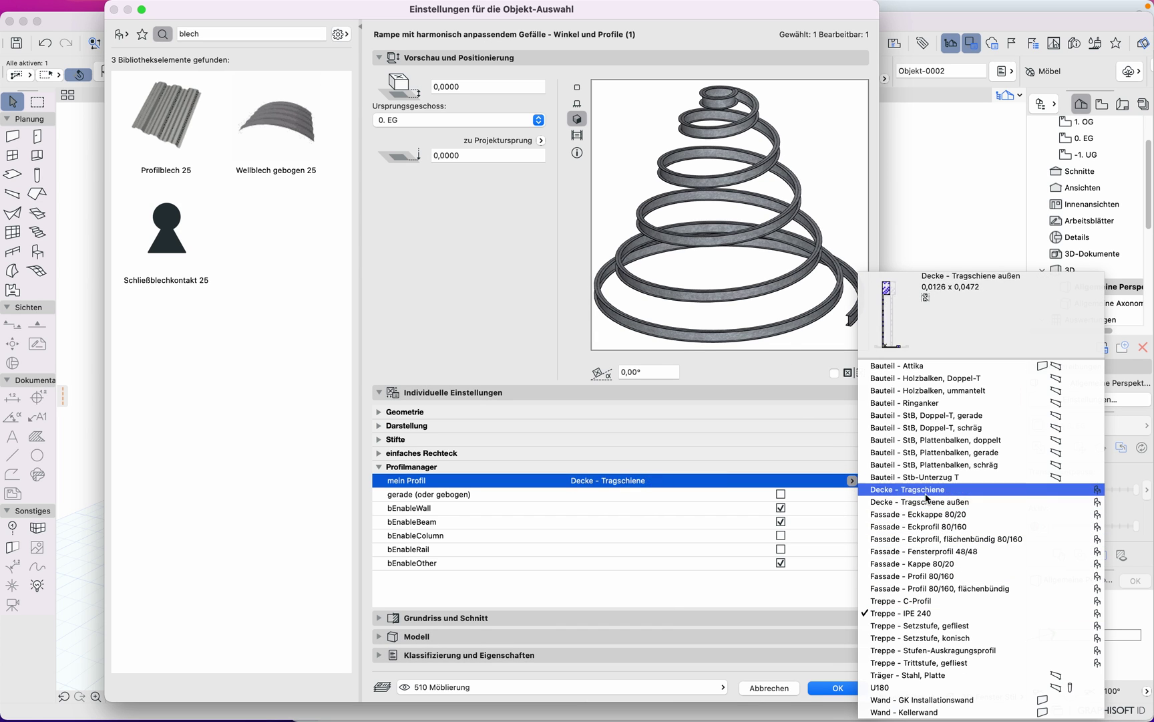
pyautogui.click(908, 477)
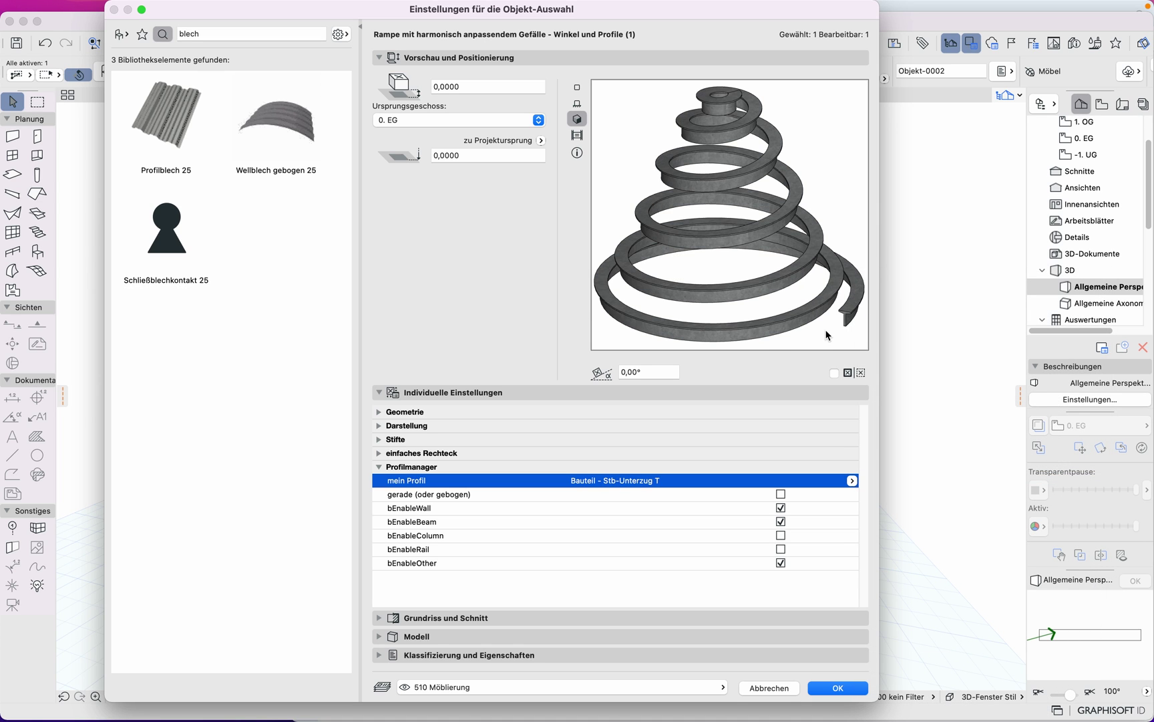
pyautogui.click(837, 688)
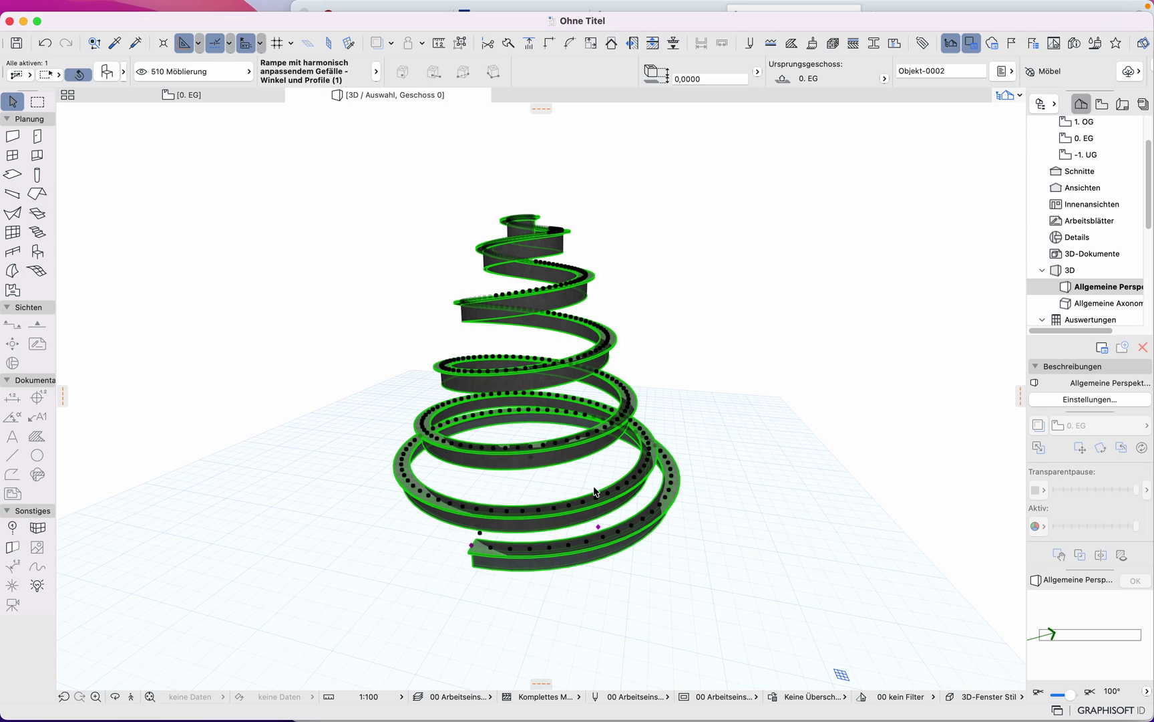
pyautogui.click(589, 478)
# Step: Orbit the 3D view around the spiral ramp, then reopen the ramp's Object Settings
pyautogui.scroll(10, 647, 507)
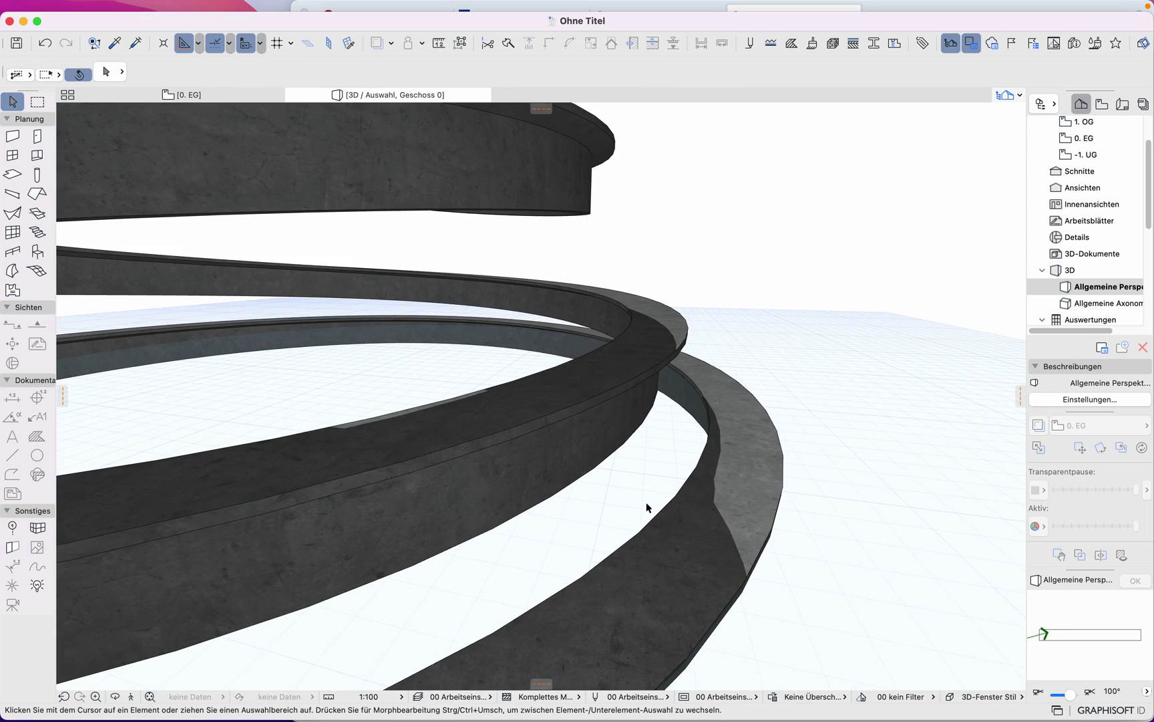
pyautogui.scroll(-10, 647, 508)
pyautogui.moveTo(447, 484); pyautogui.dragTo(401, 479)
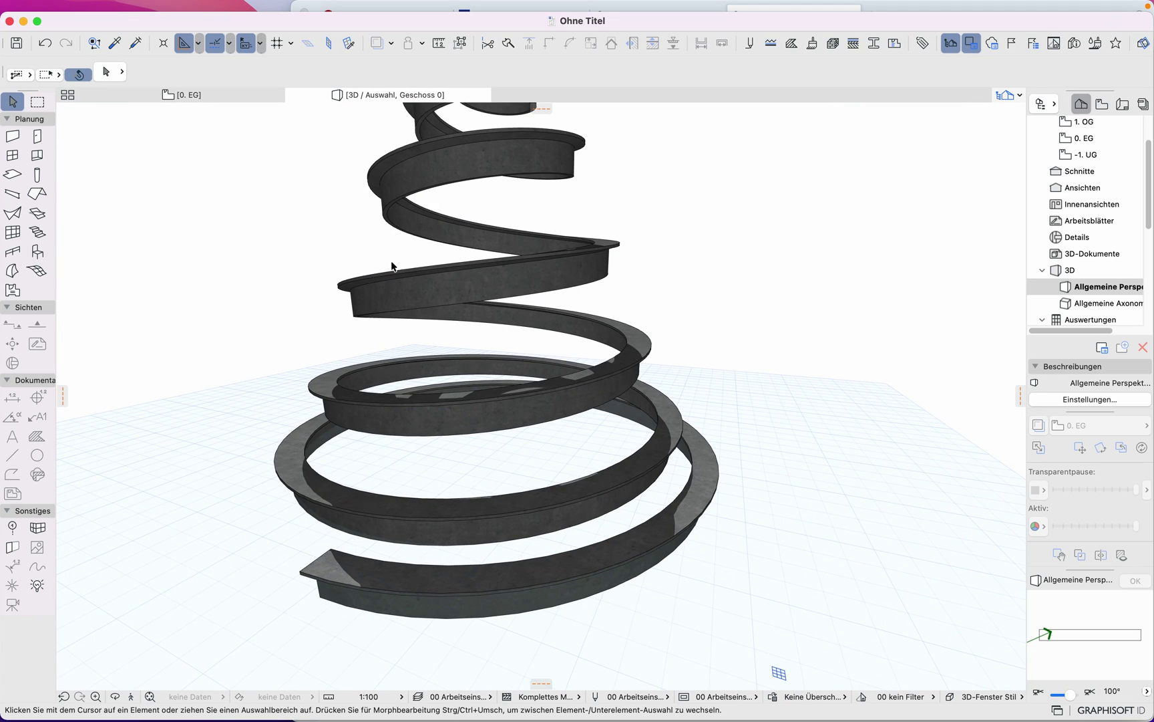
pyautogui.click(466, 274)
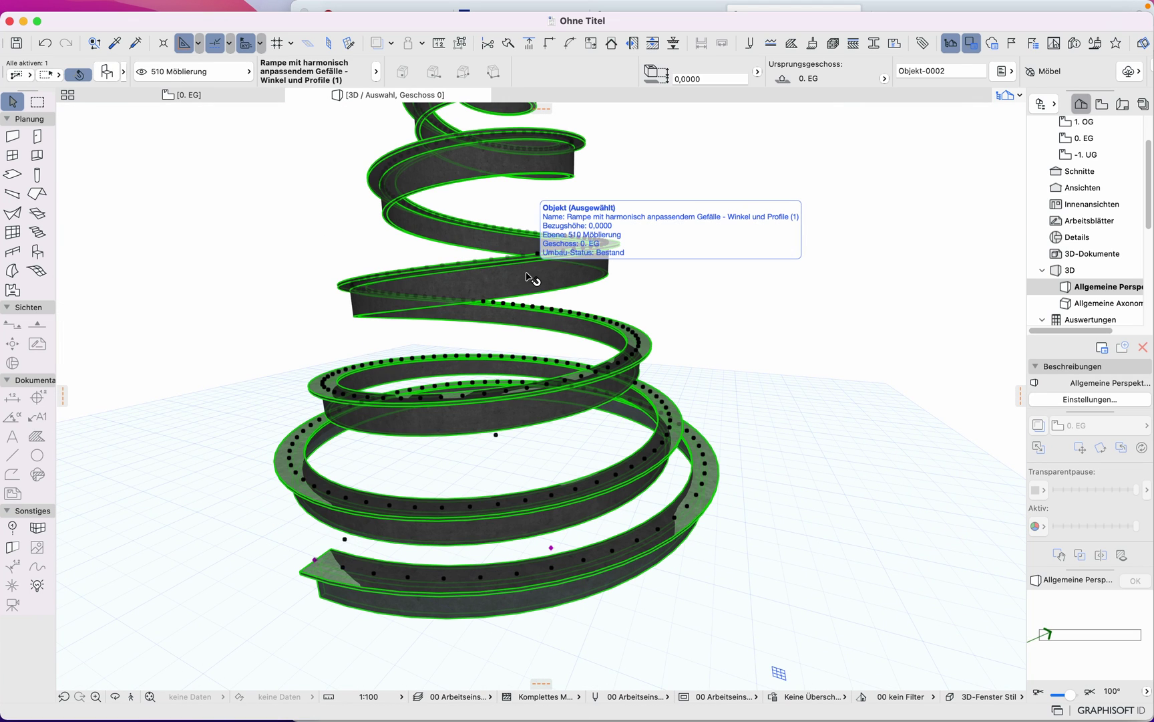
pyautogui.doubleClick(530, 278)
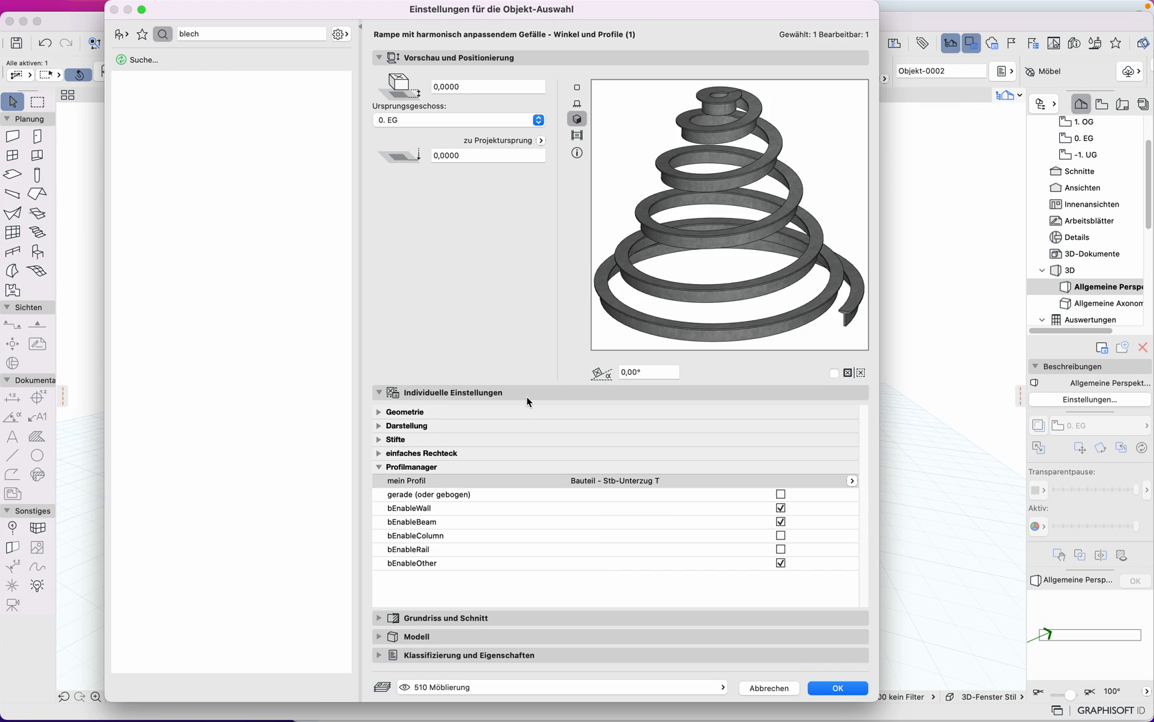
# Step: Under Darstellung, switch off Abwicklung zeigen?, Grundriss-Bemassung?, Schrifthöhe zeigen and Nach oben - Pfeil?, and confirm
pyautogui.click(379, 467)
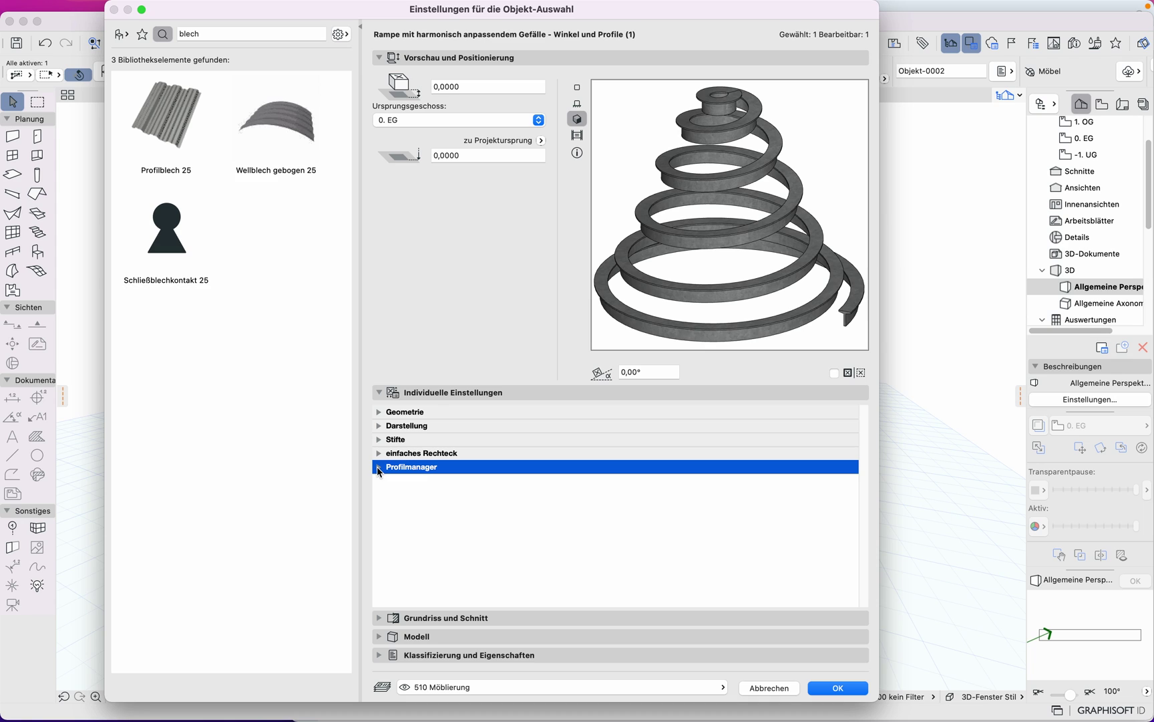
pyautogui.click(379, 426)
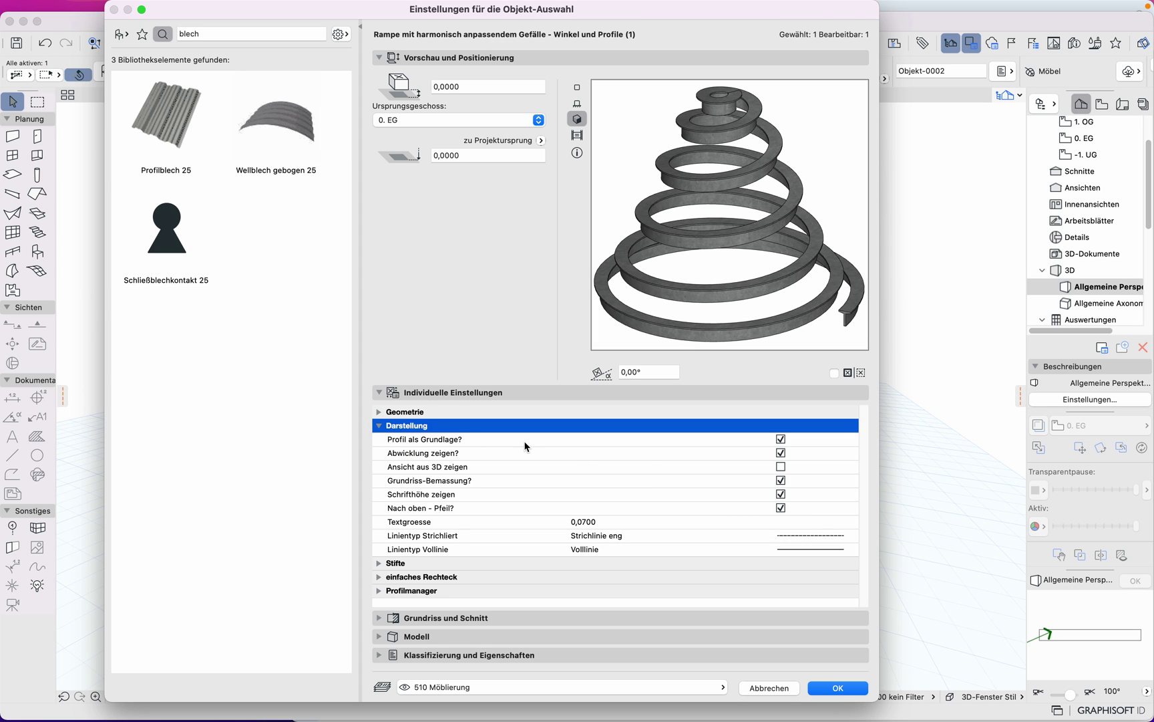
pyautogui.click(781, 454)
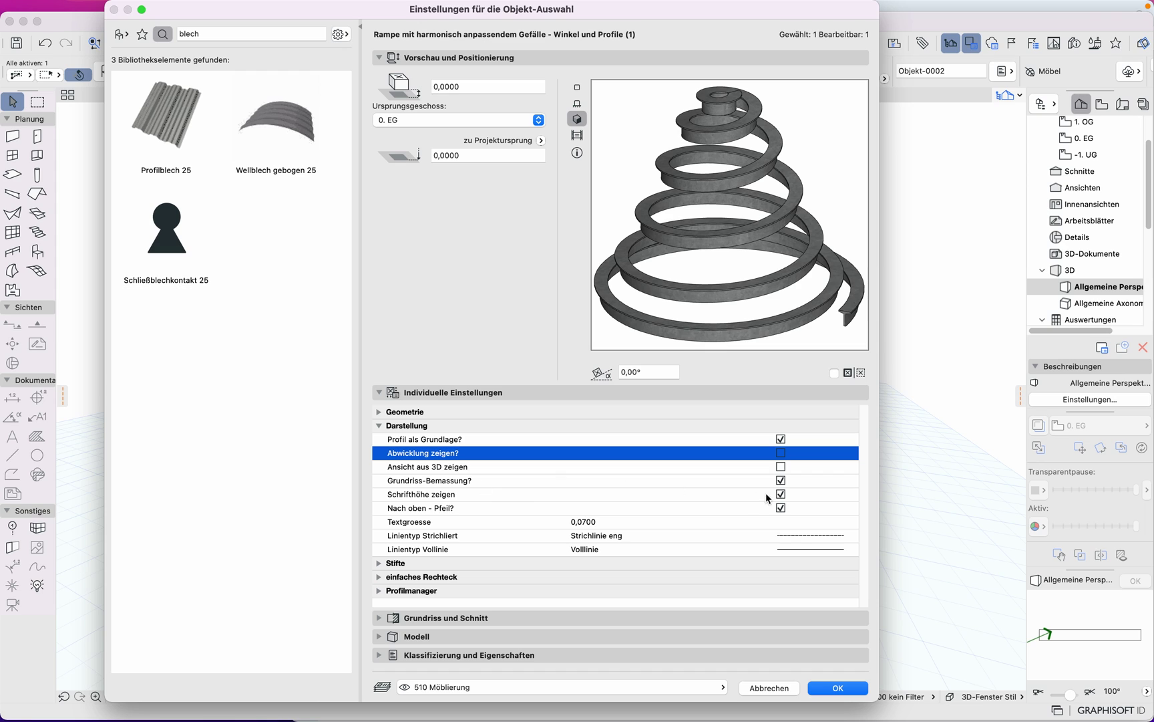
pyautogui.click(781, 482)
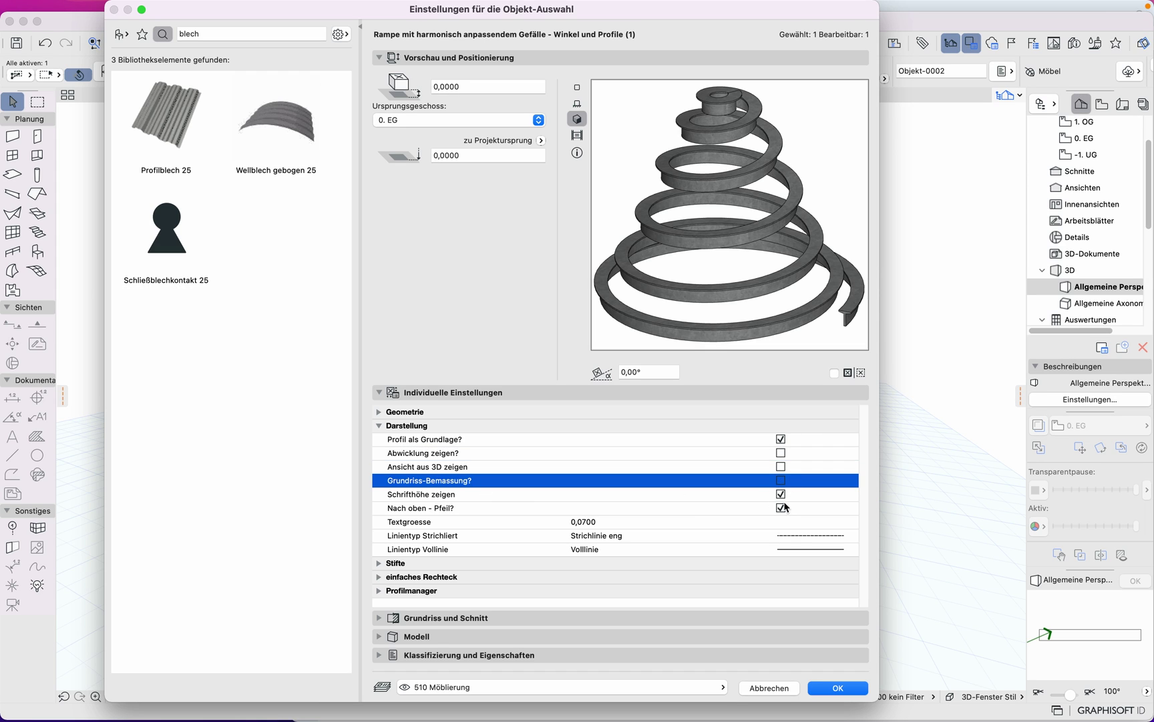
pyautogui.click(782, 495)
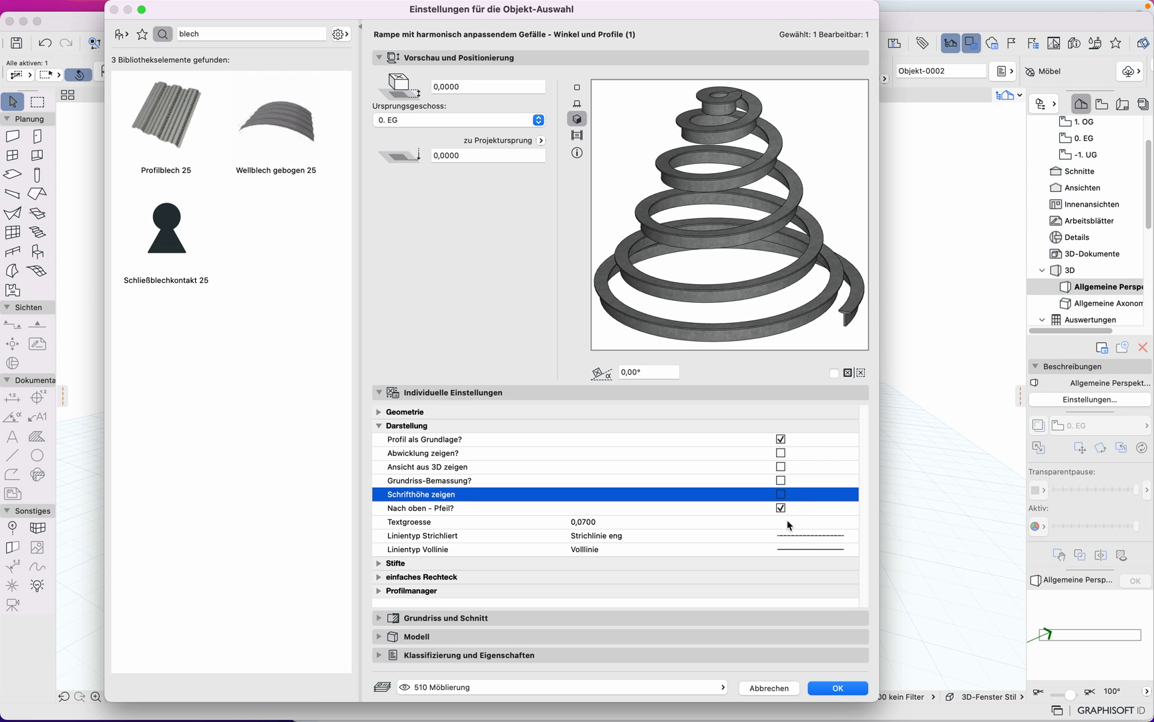
pyautogui.click(782, 509)
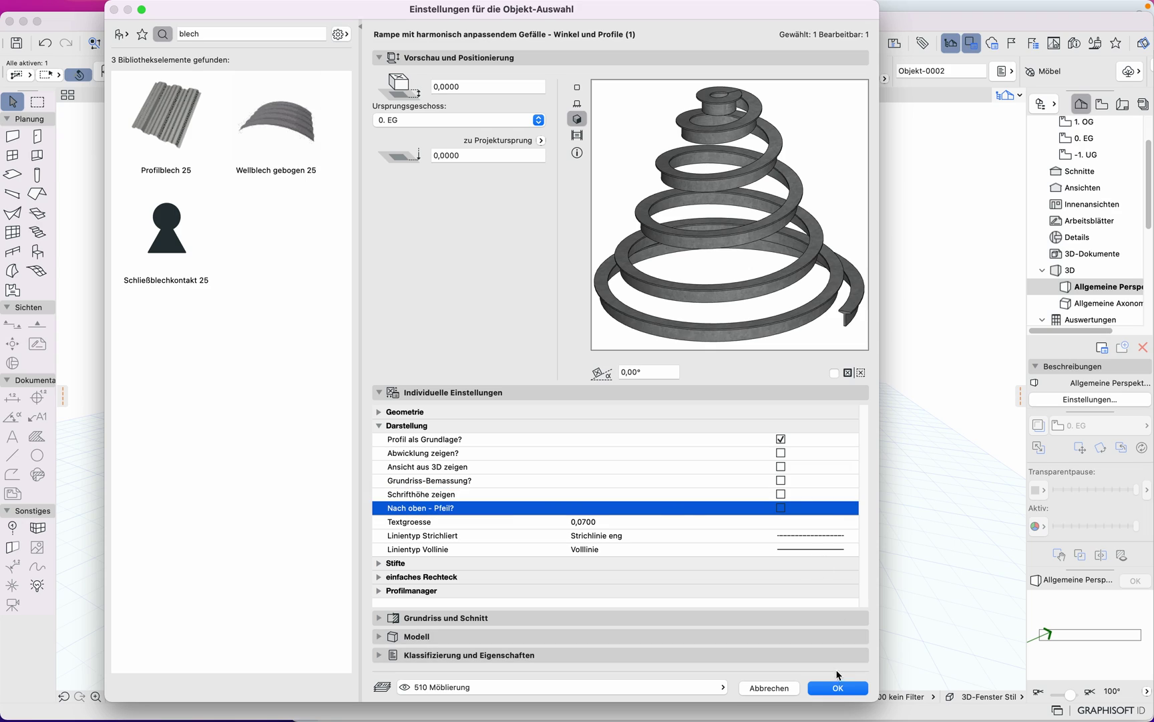
pyautogui.click(836, 687)
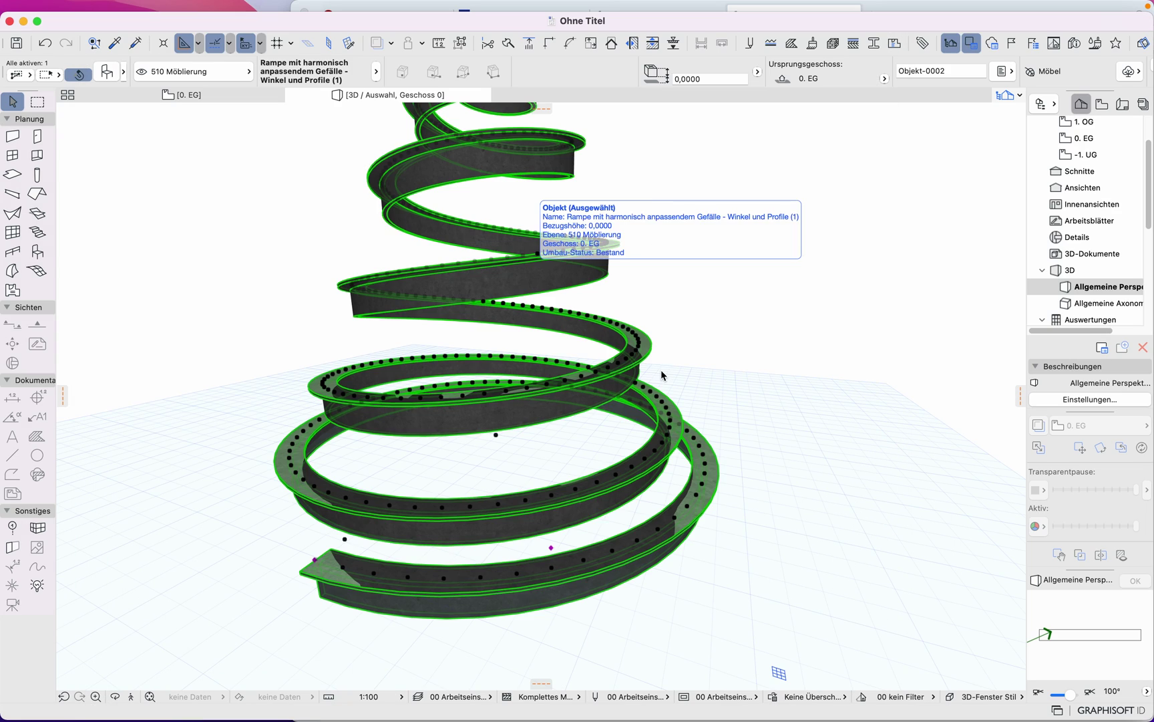
# Step: Select the spiral ramp in the 0. EG floor plan
pyautogui.click(188, 97)
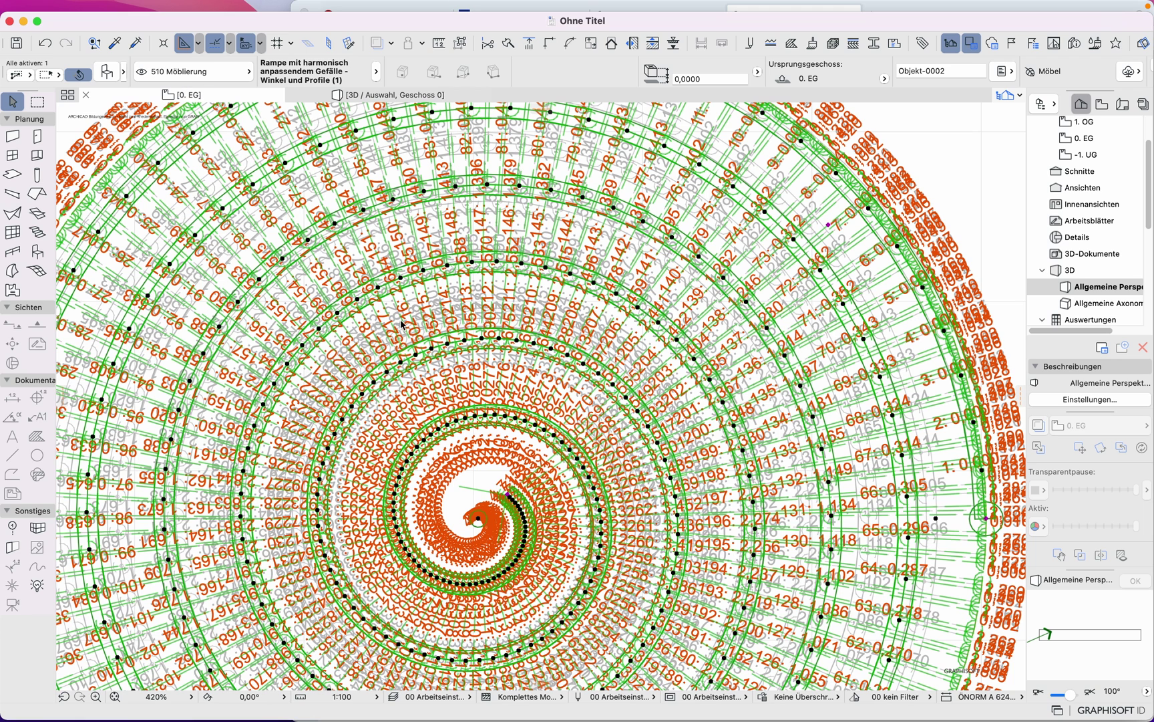
pyautogui.scroll(-5, 753, 312)
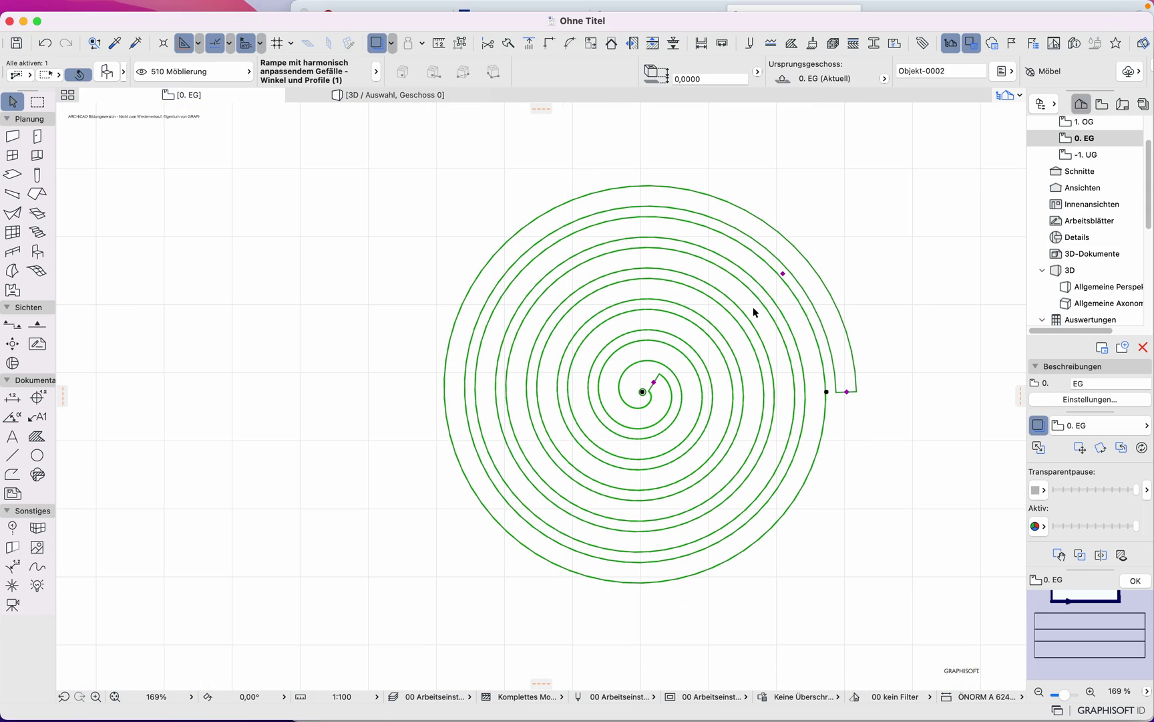
pyautogui.click(865, 442)
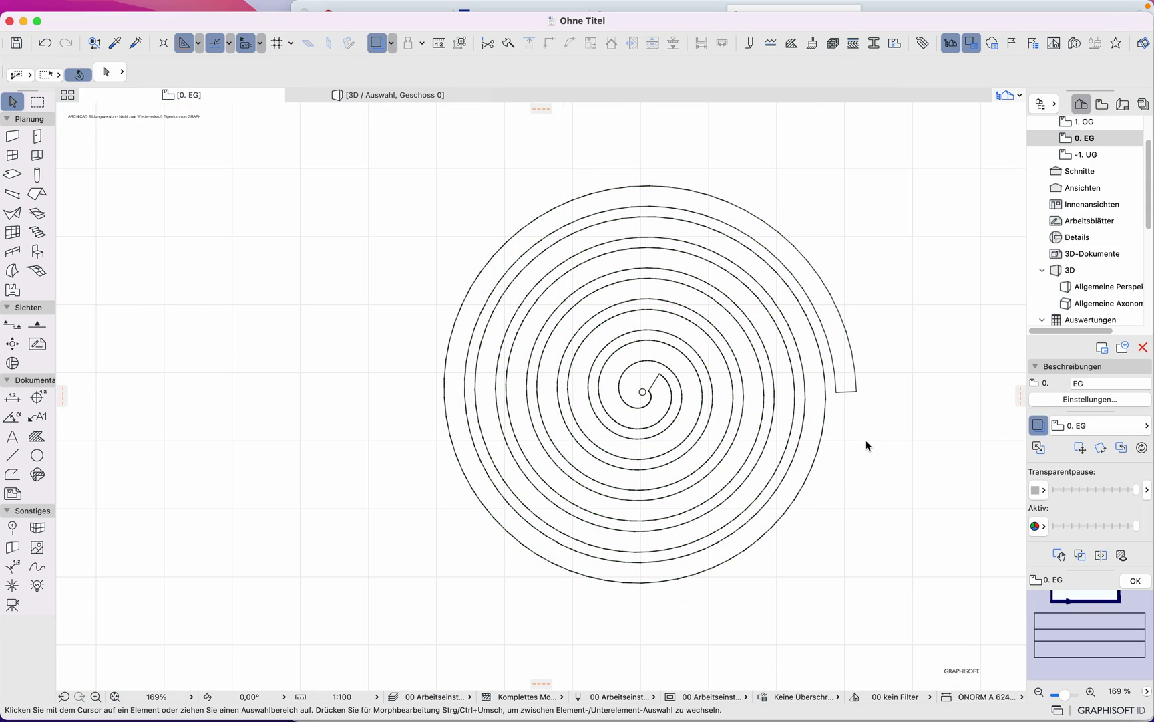
pyautogui.click(847, 392)
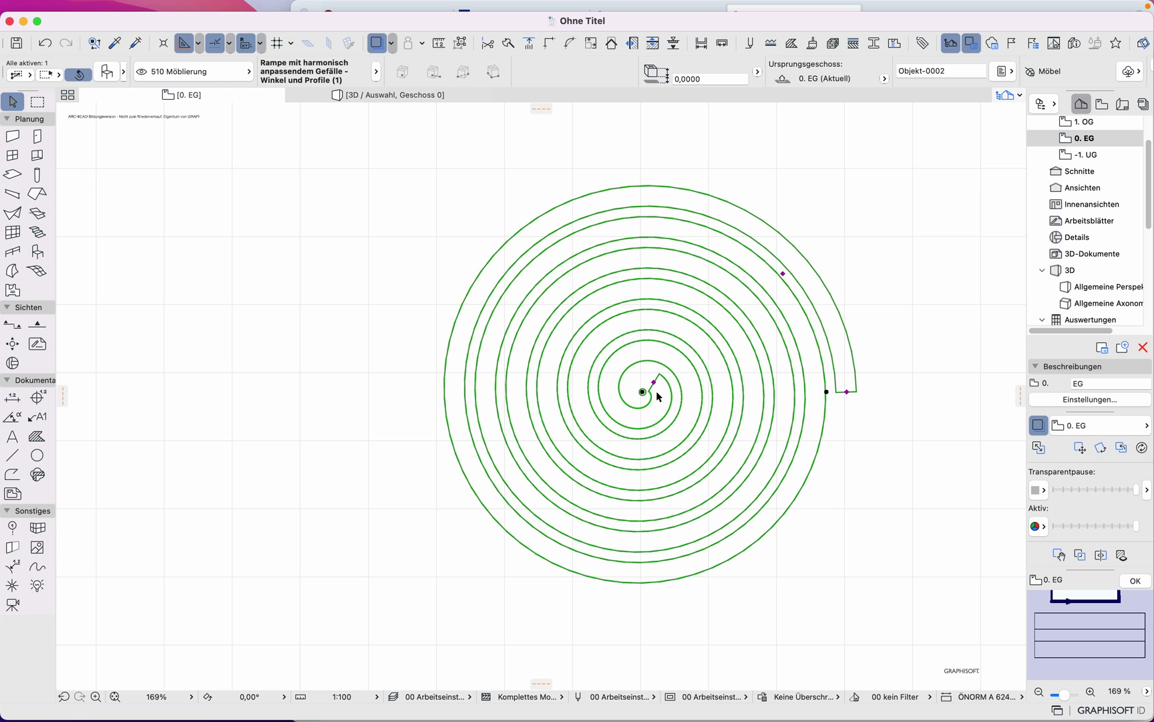
# Step: Stretch the ramp's outer end to a curvature radius of about 4,2664, then return to 3D
pyautogui.click(848, 392)
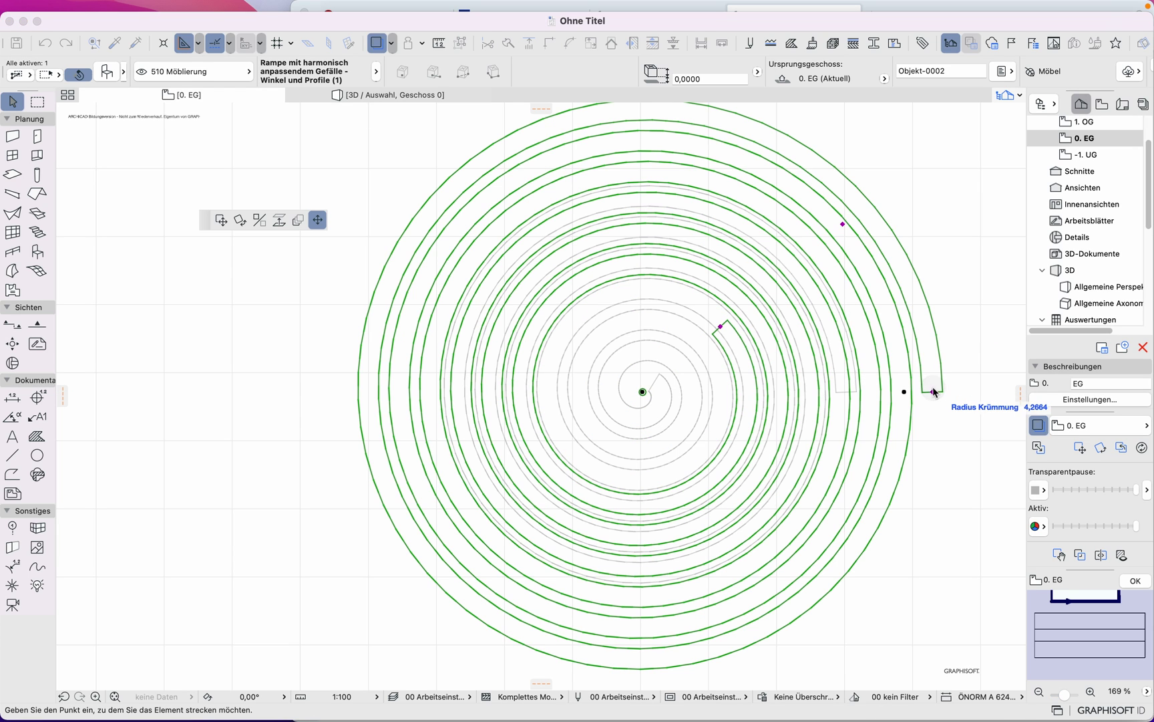
pyautogui.click(934, 392)
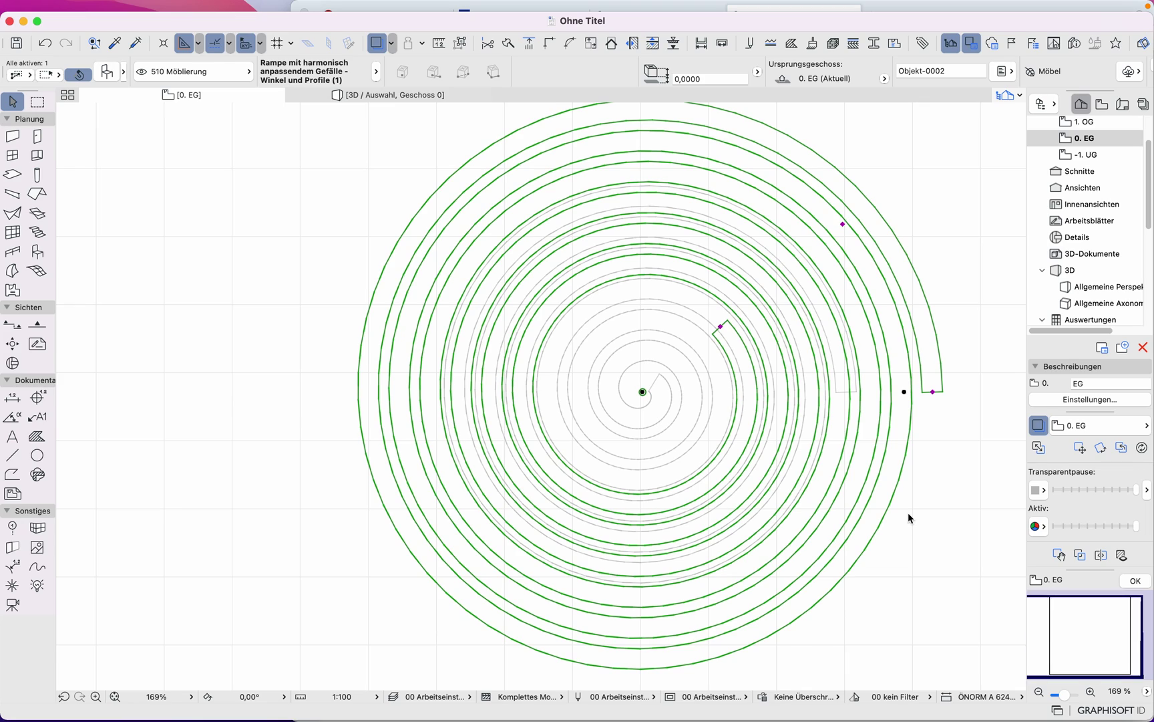
pyautogui.press('F3')
pyautogui.scroll(-5, 473, 326)
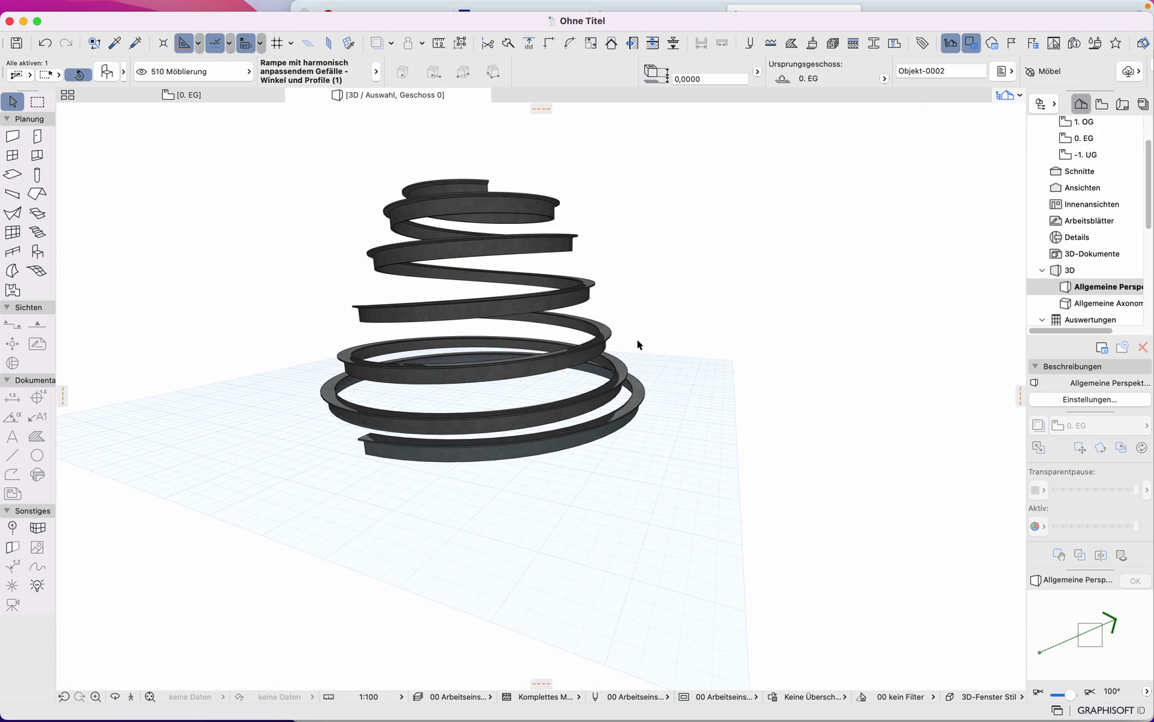
# Step: Orbit the 3D view to see the widened outer turn flaring at the ramp's base
pyautogui.keyDown('shift'); pyautogui.moveTo(640, 340); pyautogui.dragTo(471, 355, button='middle'); pyautogui.keyUp('shift')
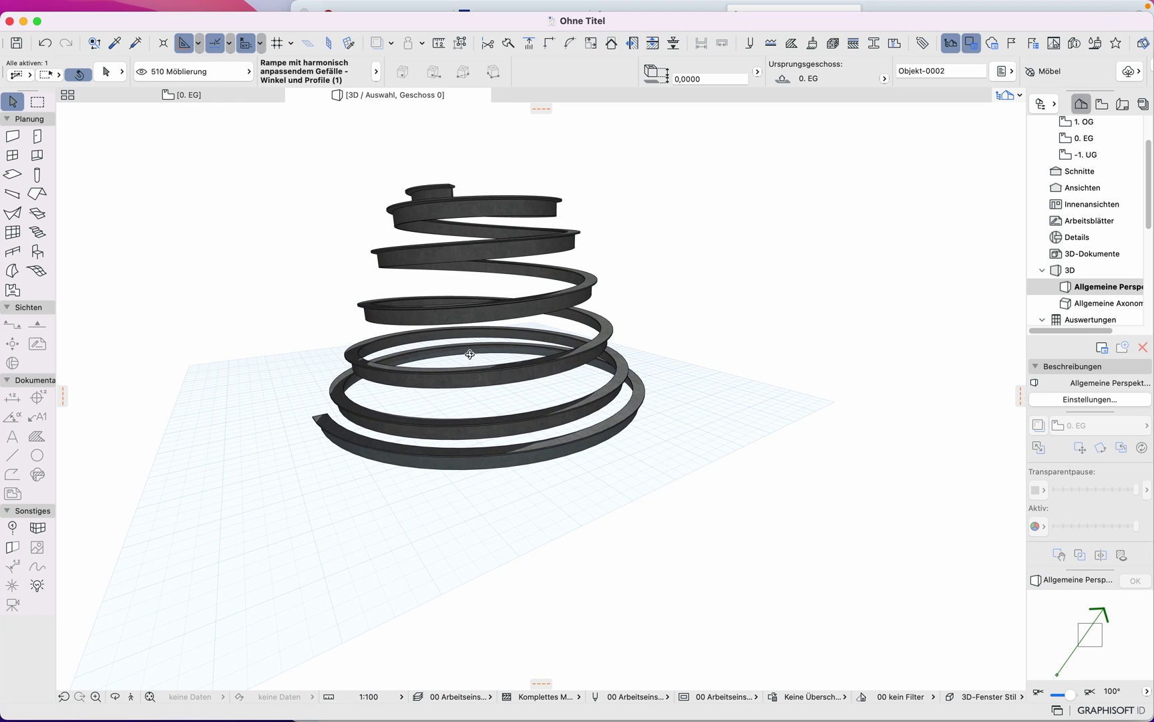